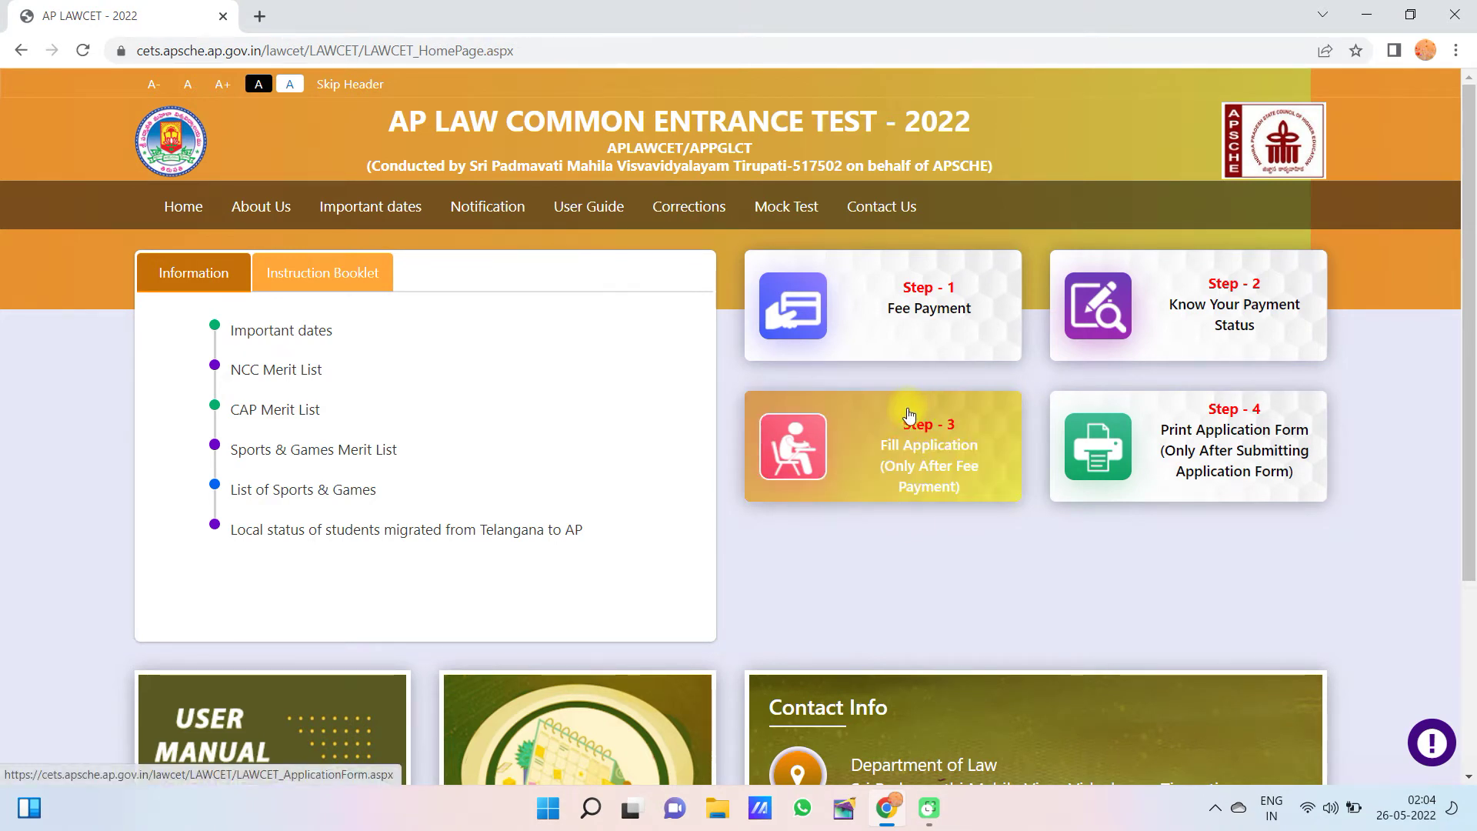
Open the Step 3 'Fill Application (Only After Fee Payment)' form
{"action": "left_click", "coordinate": [915, 438]}
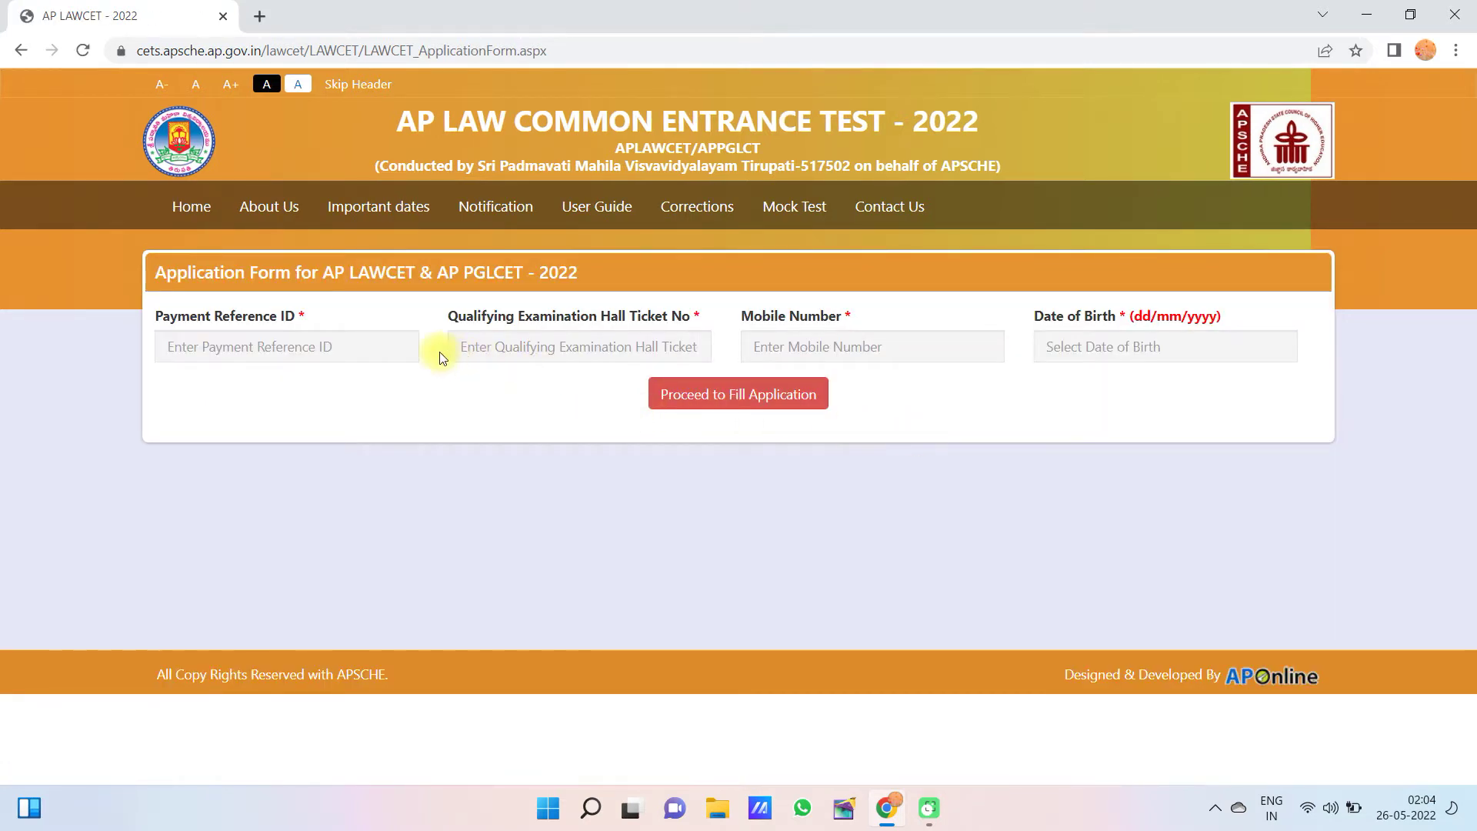
Enter the payment reference, hall ticket, mobile and birth-date details, then start the father's name
{"action": "left_click", "coordinate": [390, 346]}
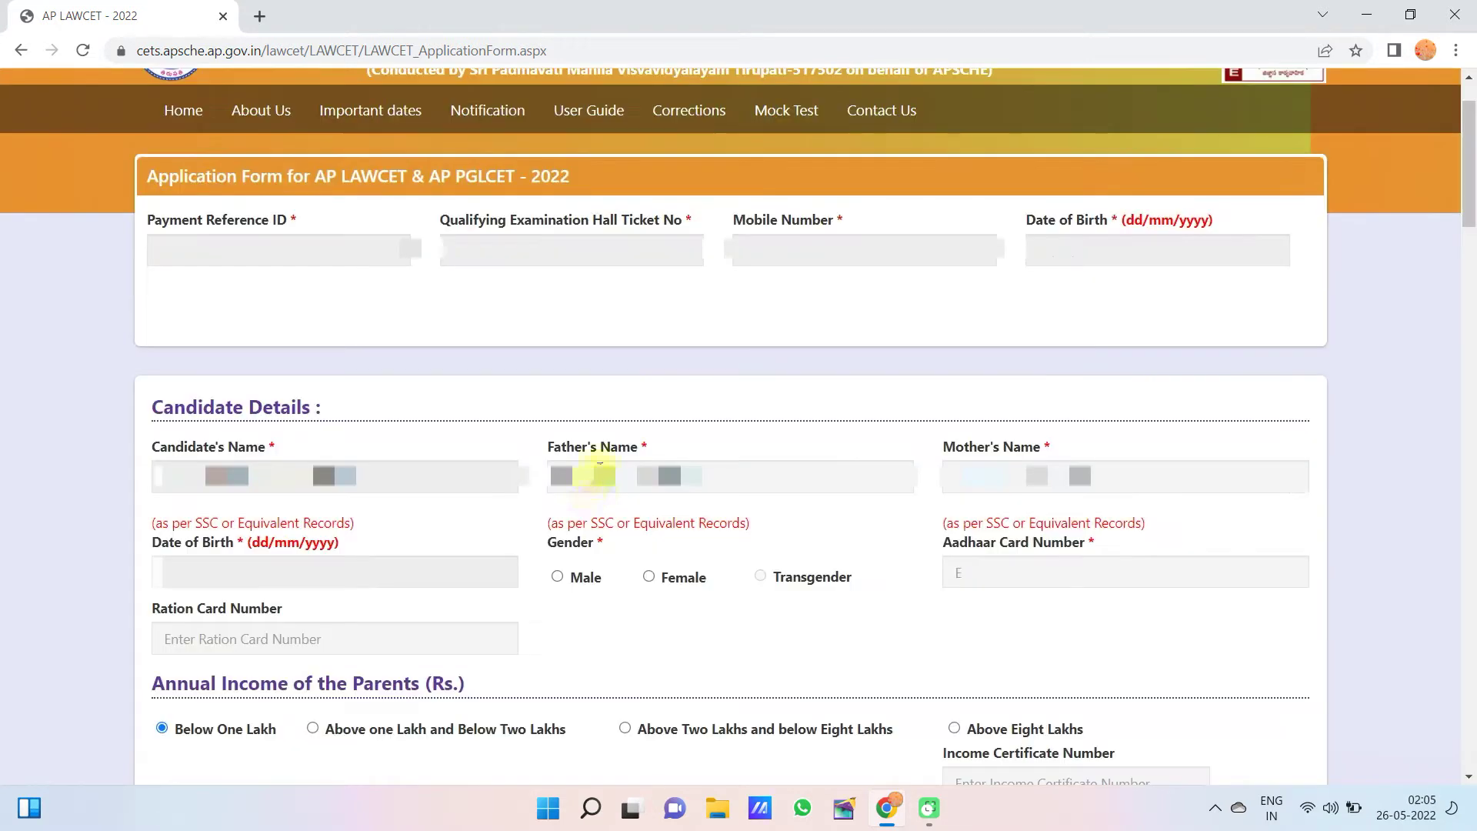
{"action": "left_click", "coordinate": [600, 466]}
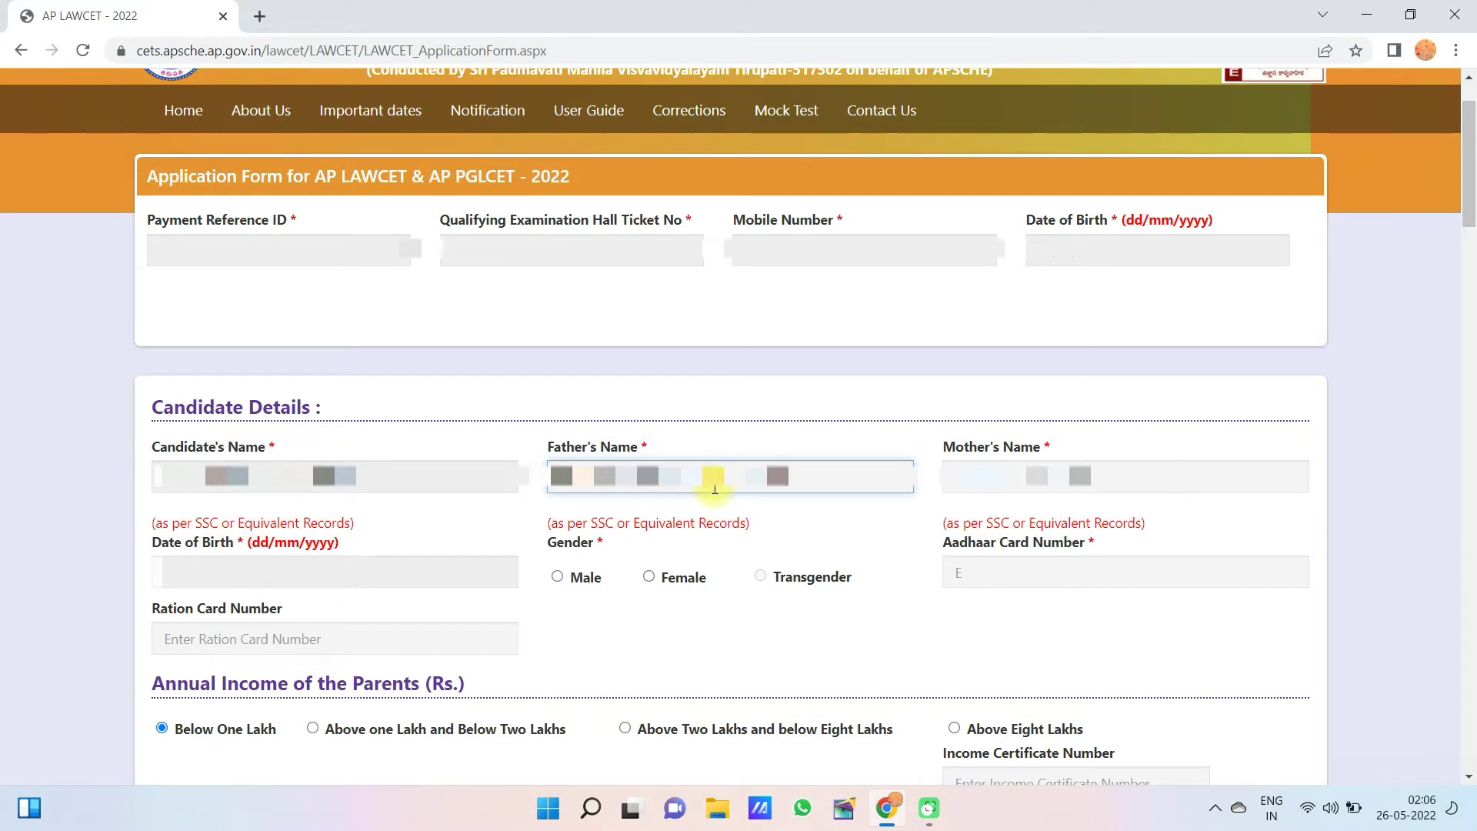
Enter the mother's name, select Male as gender, and begin the Aadhaar card number
{"action": "key", "text": "Tab"}
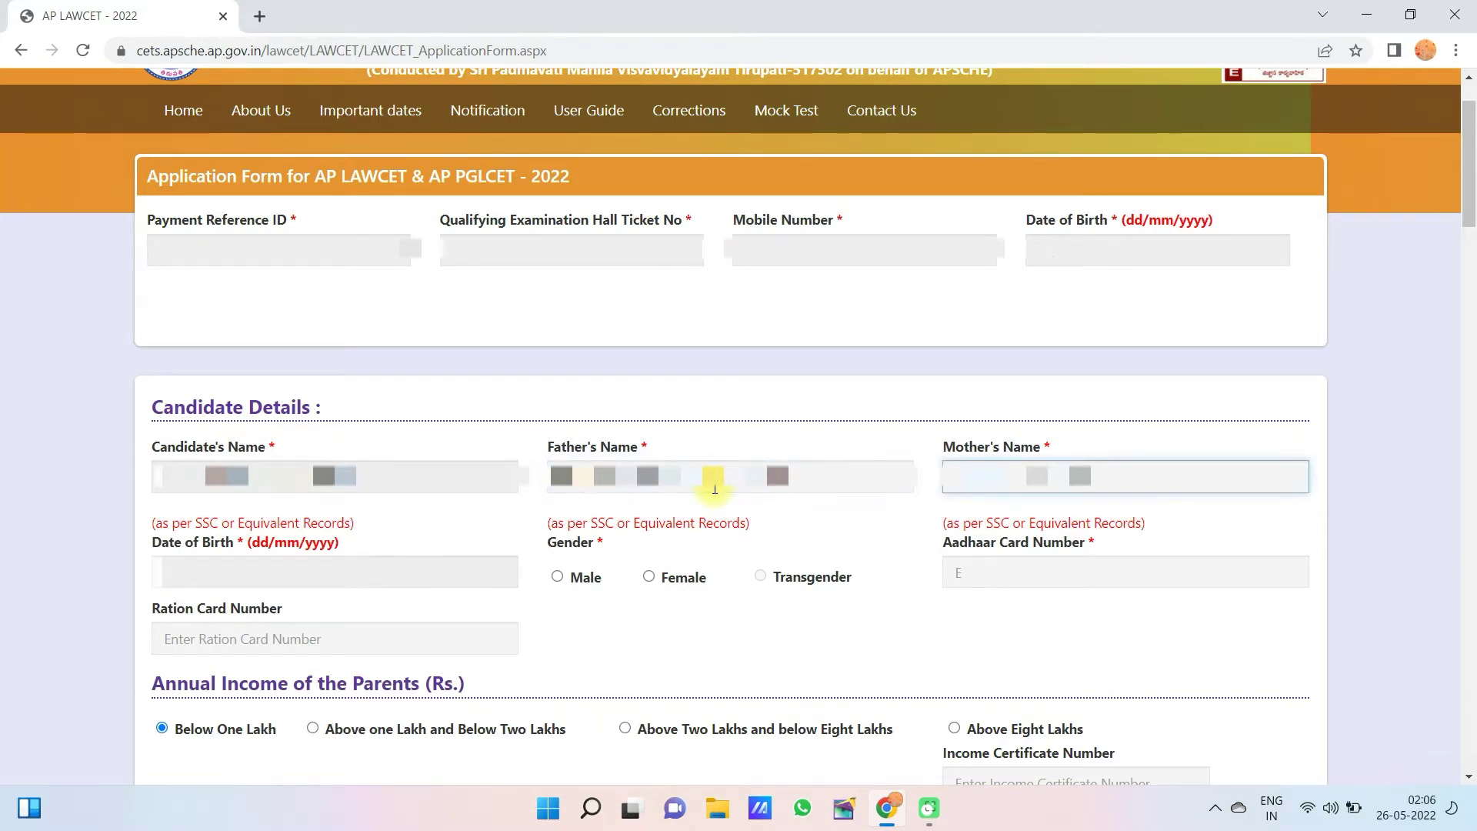
{"action": "type", "text": "xxxx"}
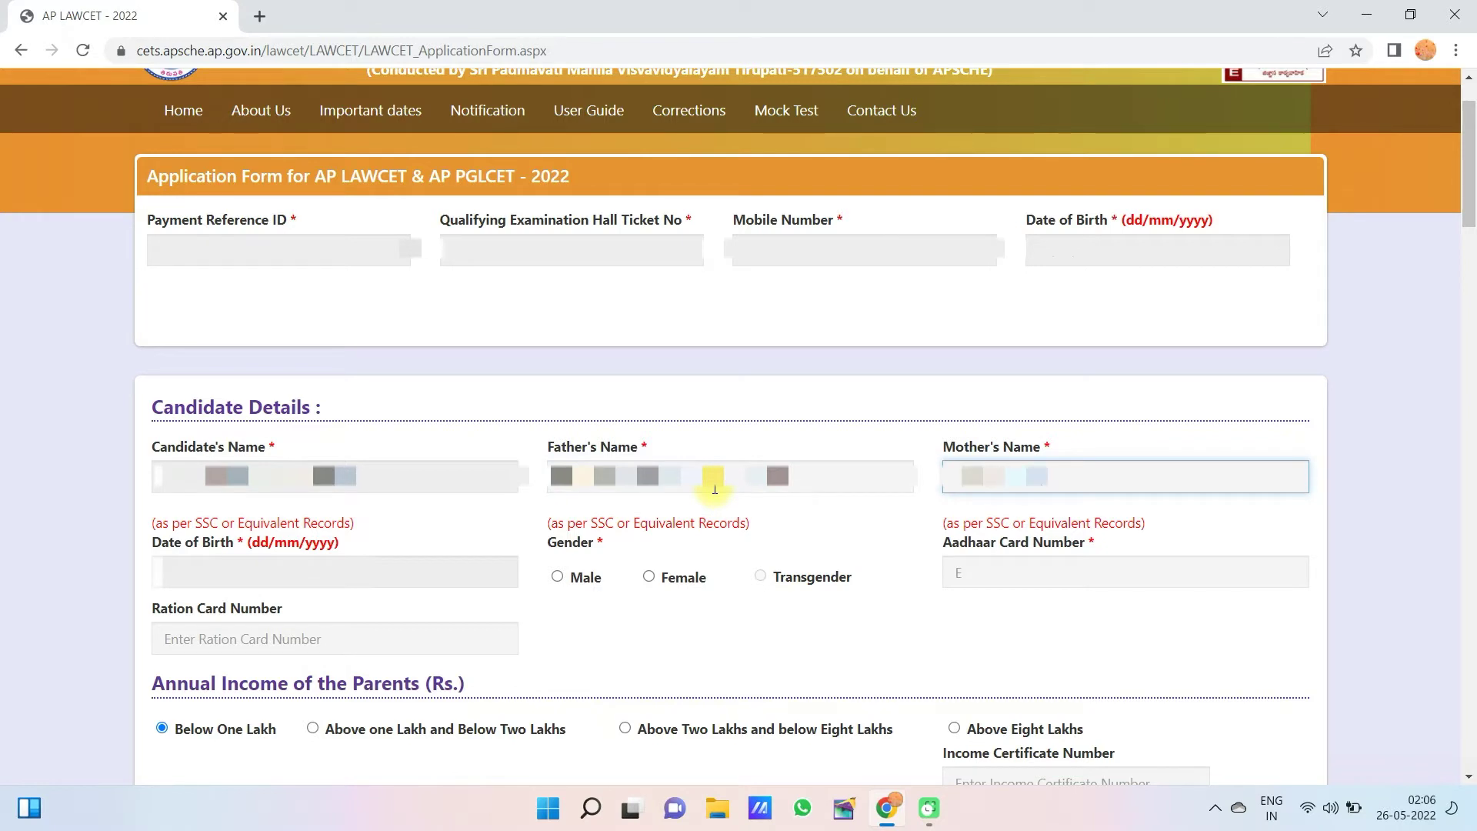
{"action": "type", "text": "xxxxxx"}
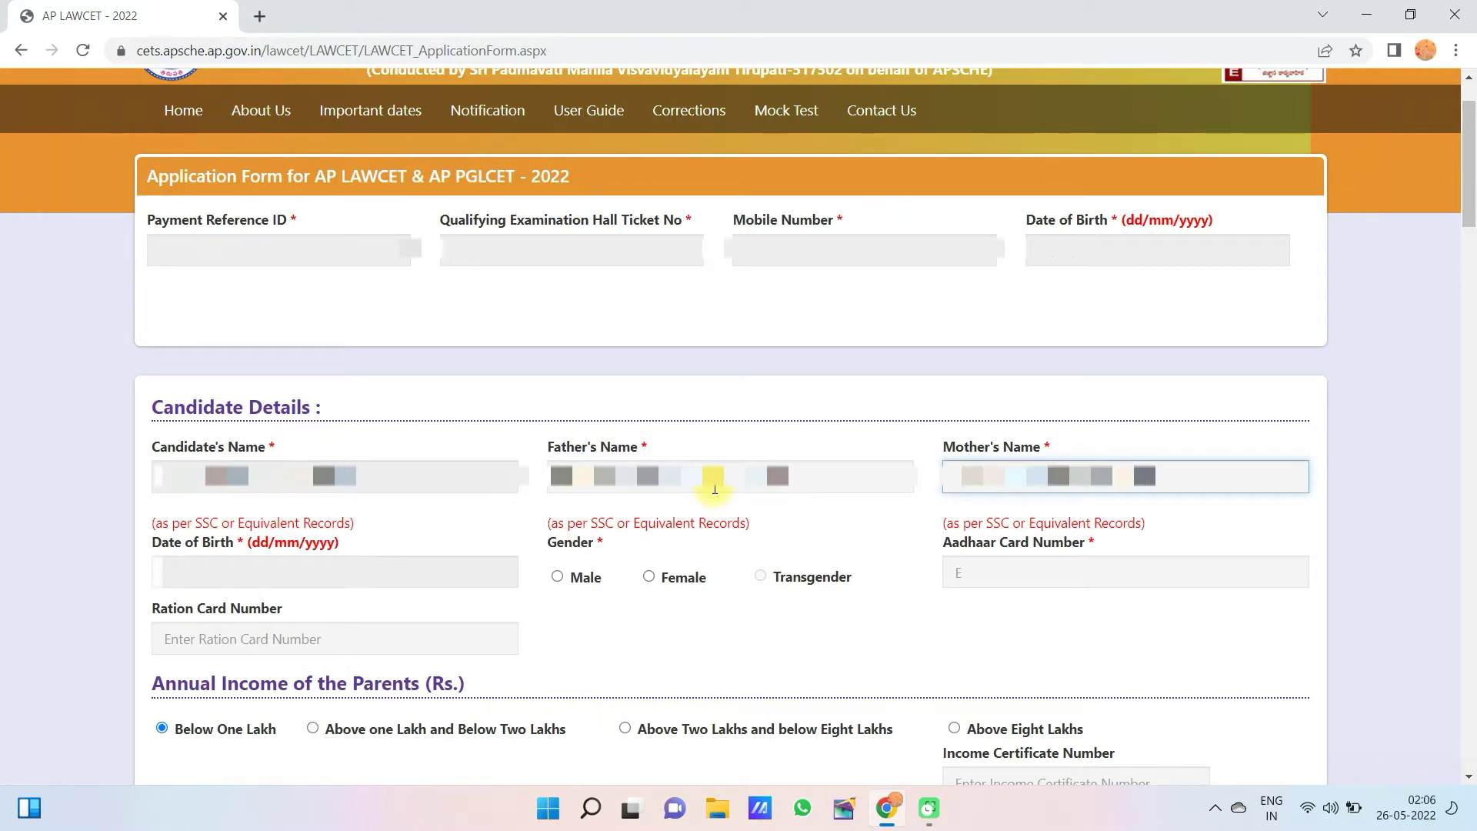
{"action": "left_click", "coordinate": [560, 578]}
{"action": "left_click", "coordinate": [1012, 568]}
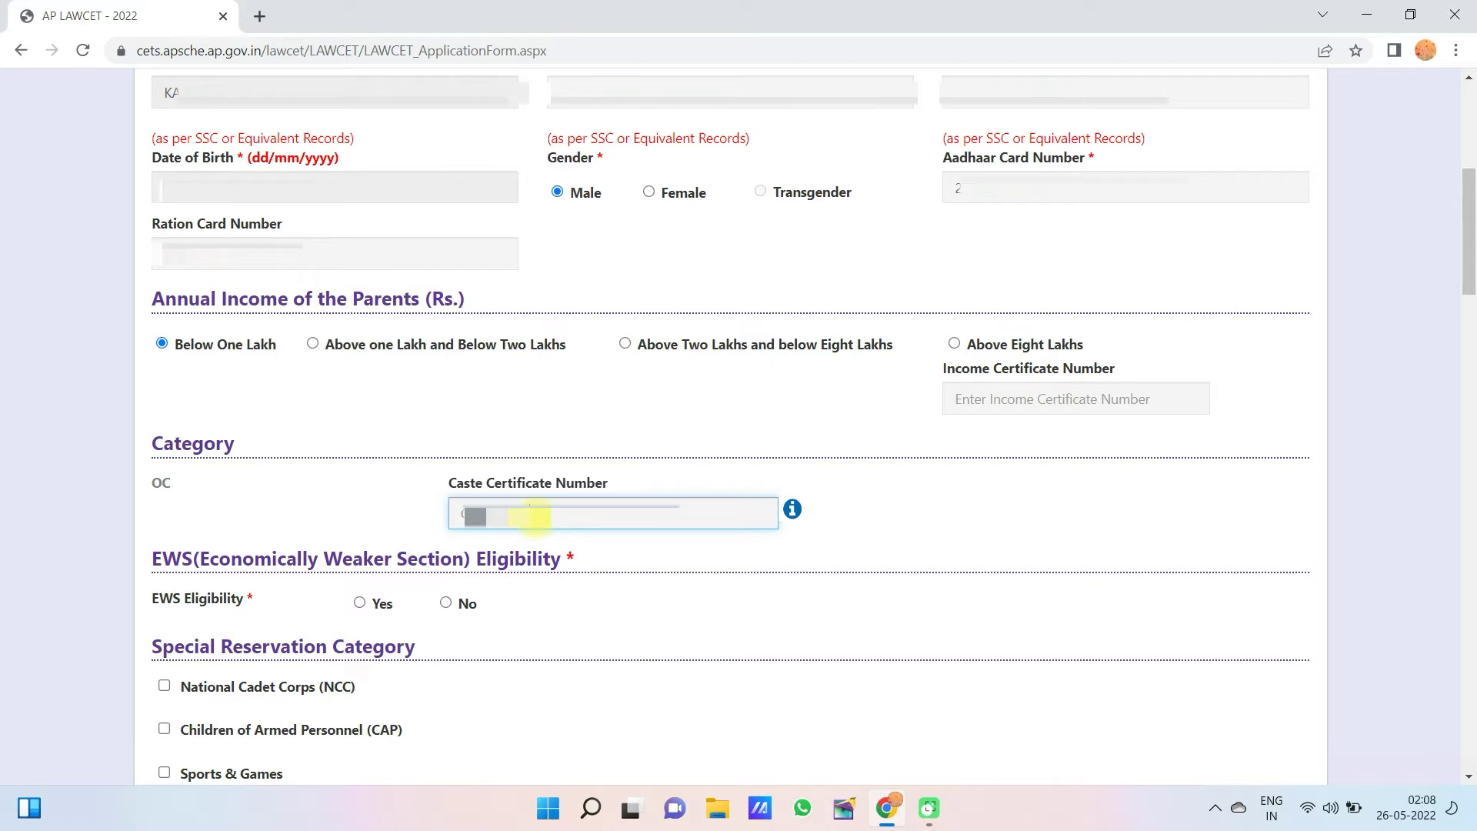
Retype the caste certificate number, correcting the mistyped characters
{"action": "type", "text": "123"}
{"action": "key", "text": "BackSpace"}
{"action": "key", "text": "BackSpace"}
{"action": "key", "text": "BackSpace"}
{"action": "key", "text": "BackSpace"}
{"action": "key", "text": "BackSpace"}
{"action": "key", "text": "BackSpace"}
{"action": "key", "text": "BackSpace"}
{"action": "key", "text": "BackSpace"}
{"action": "key", "text": "BackSpace"}
{"action": "key", "text": "BackSpace"}
{"action": "type", "text": "1611"}
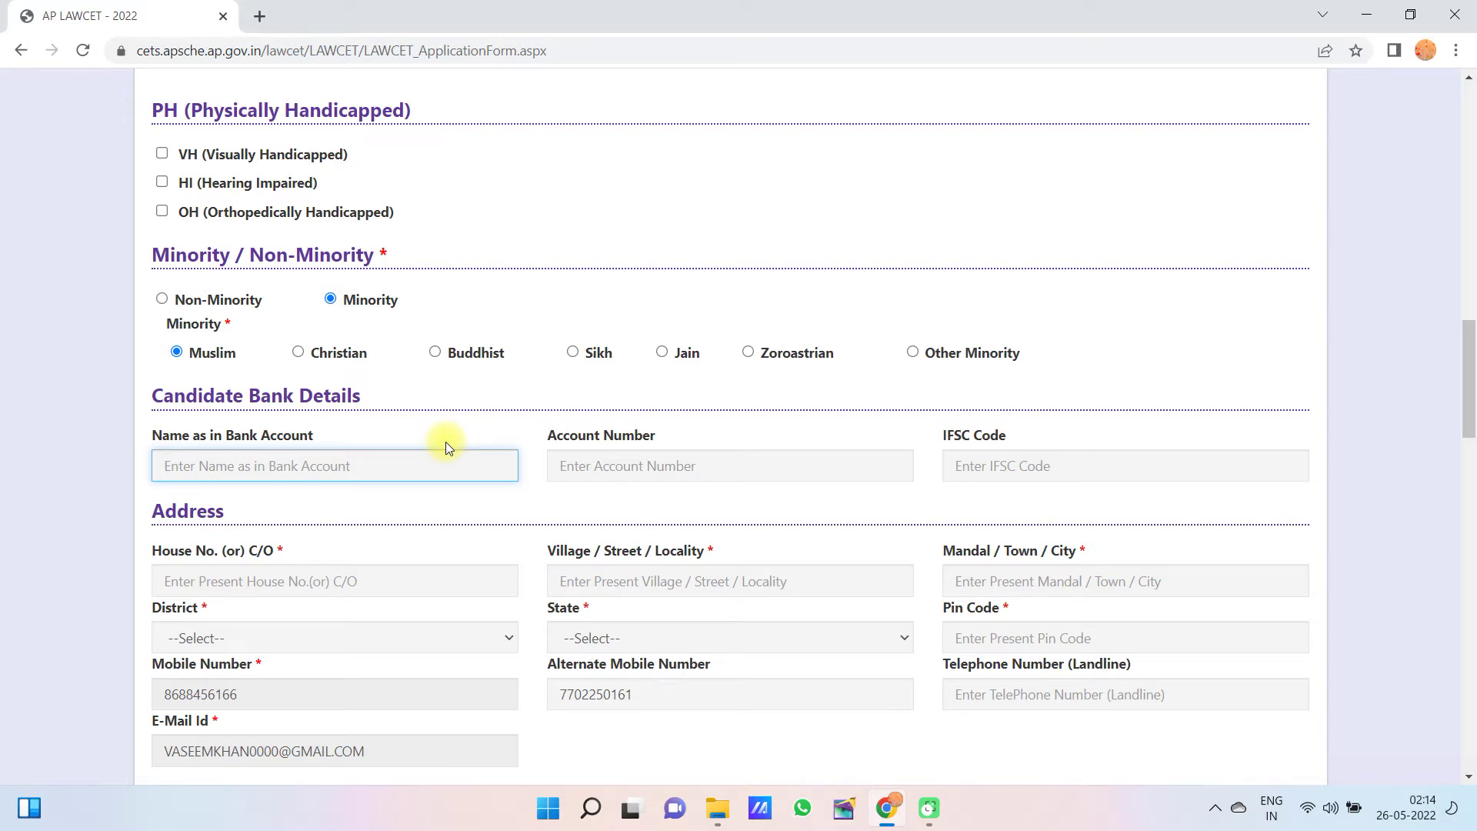
Enter 'STATE BAN…' as the bank account name, then the account number and IFSC code
{"action": "type", "text": "STAT"}
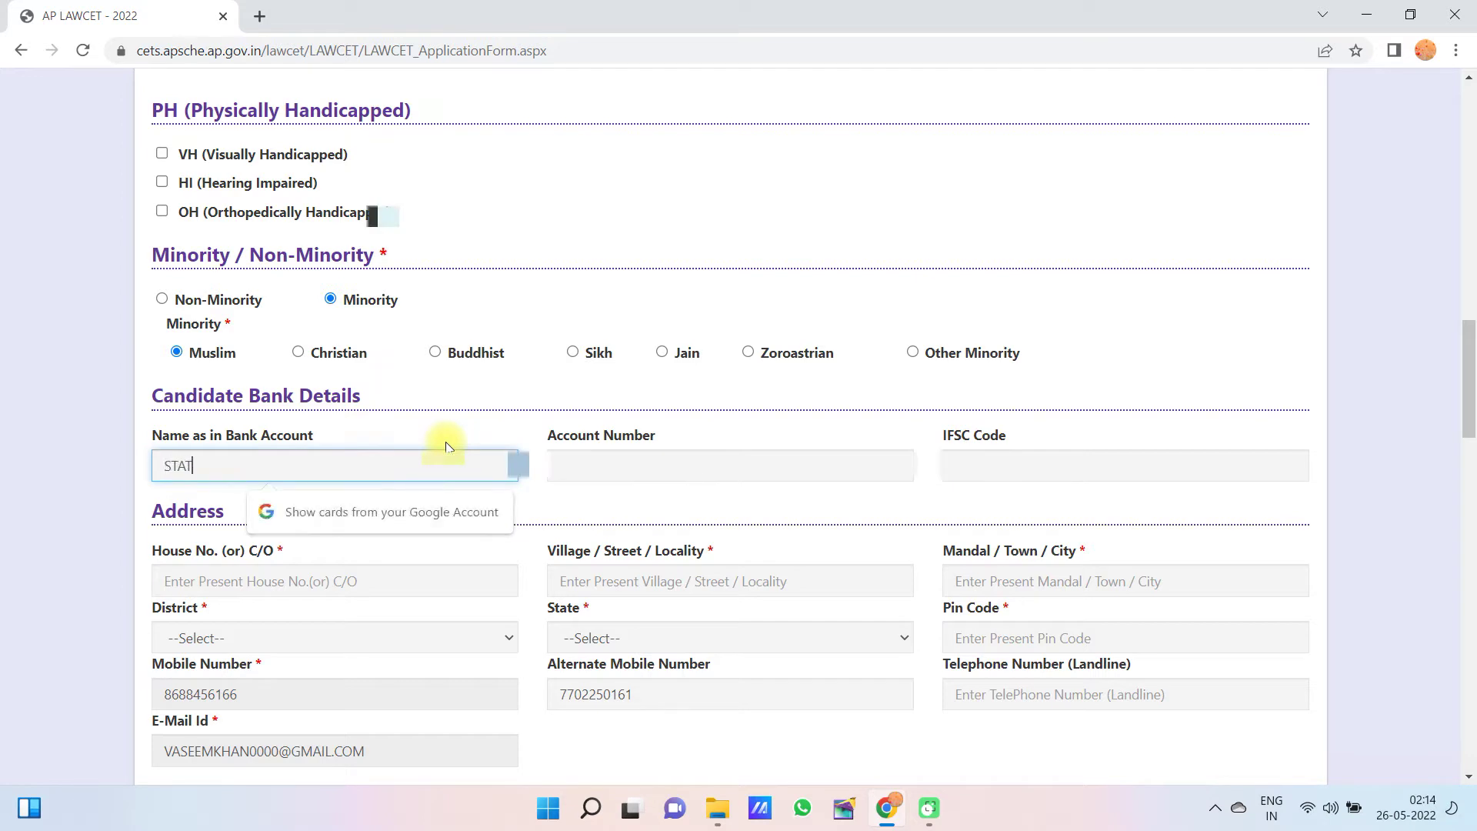
{"action": "type", "text": "E BAN"}
{"action": "key", "text": "Tab"}
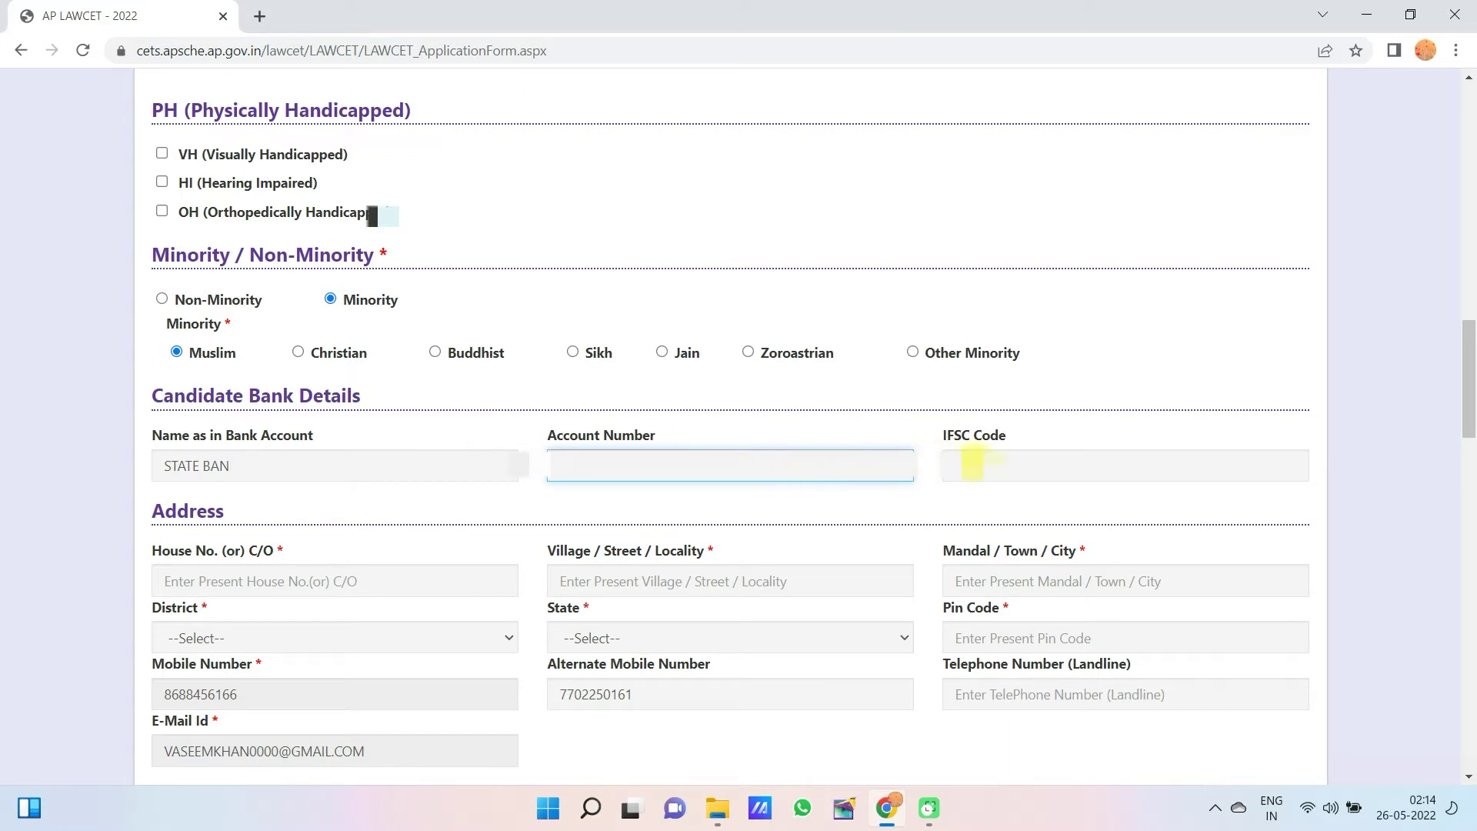
{"action": "left_click", "coordinate": [981, 465]}
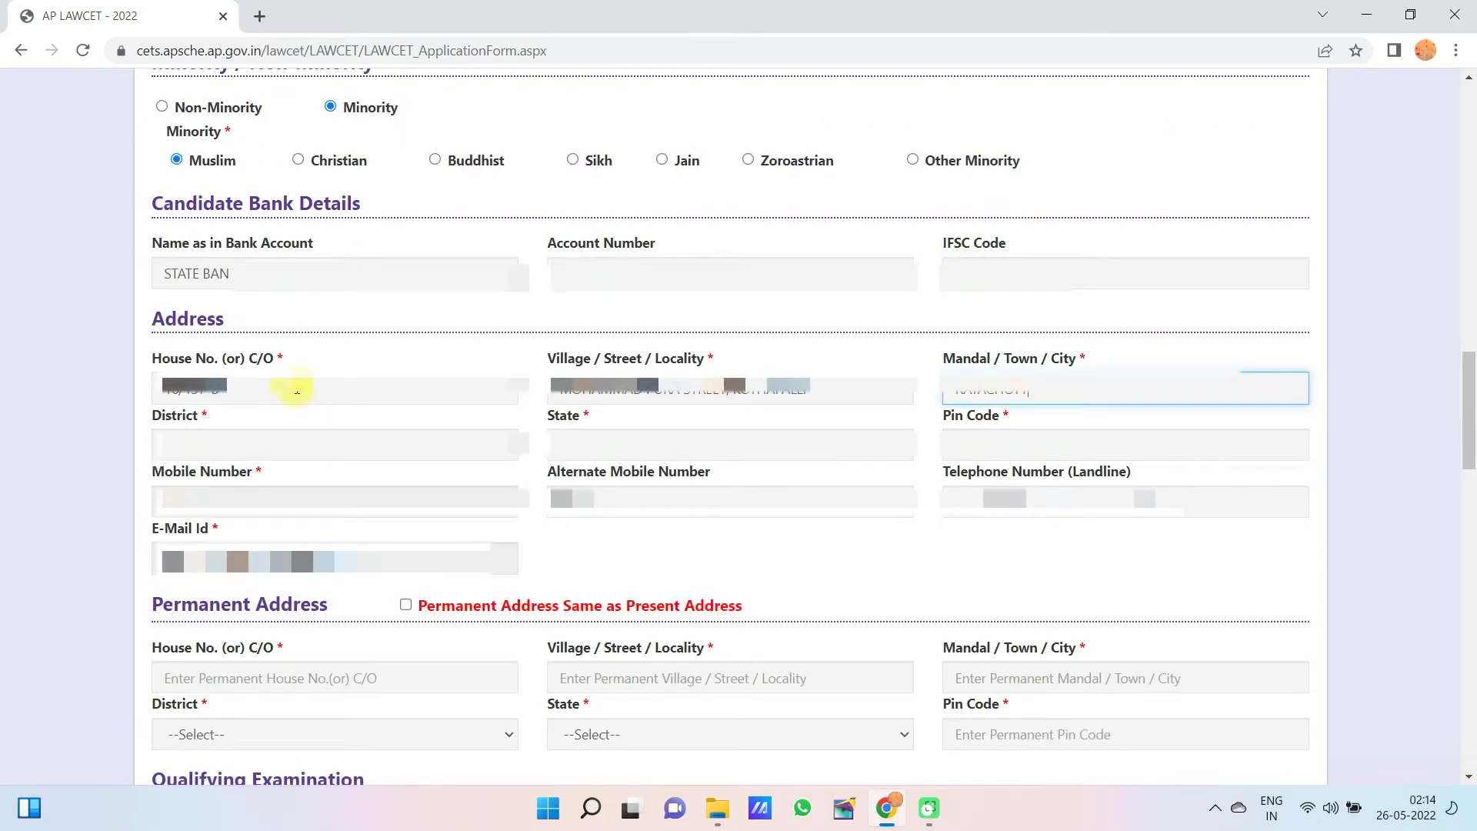
Choose Annamayya as district, fill state and pin code, and mark permanent address same as present
{"action": "left_click", "coordinate": [146, 443]}
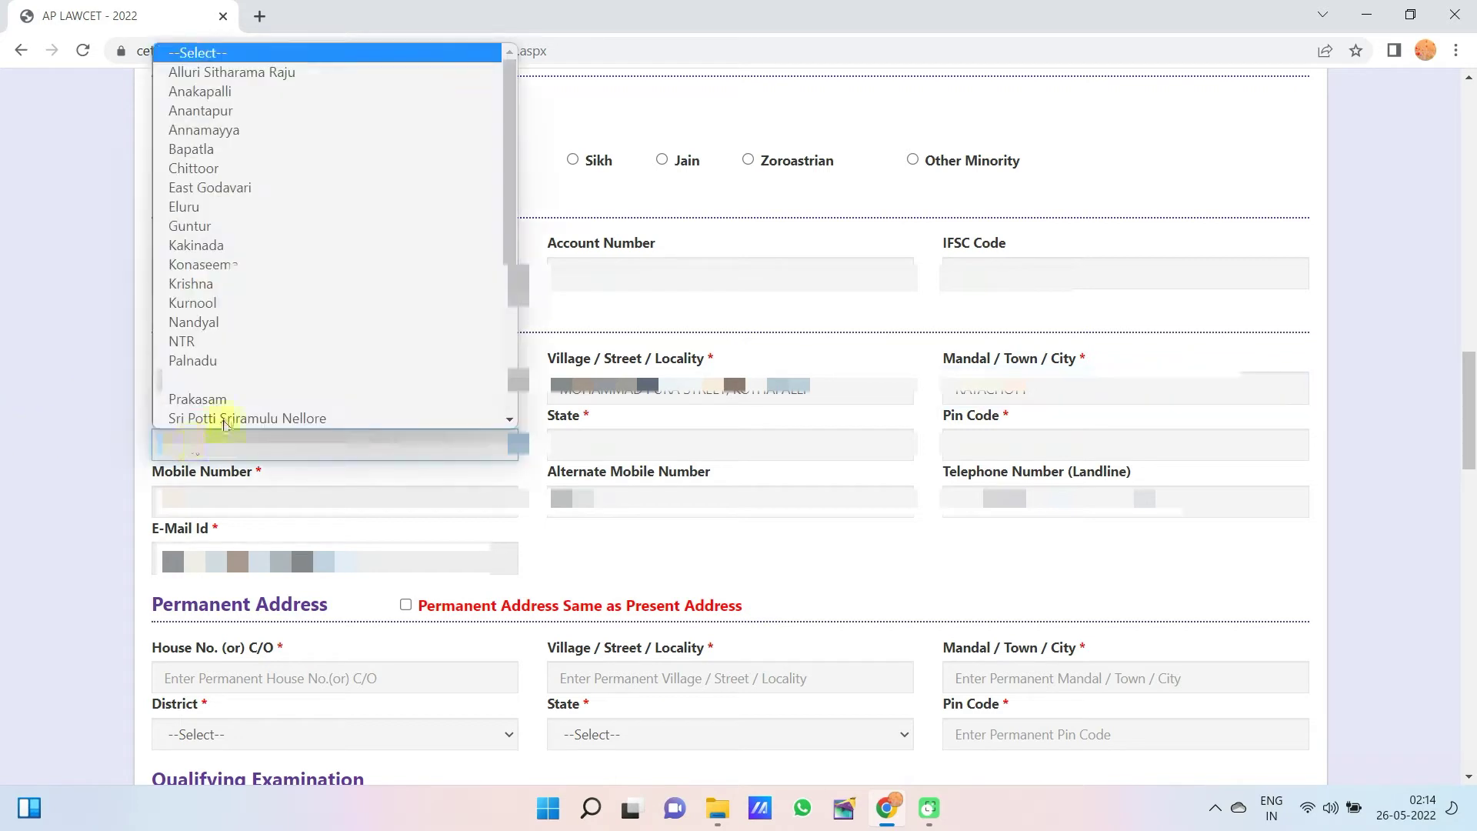
{"action": "type", "text": "ann"}
{"action": "key", "text": "Tab"}
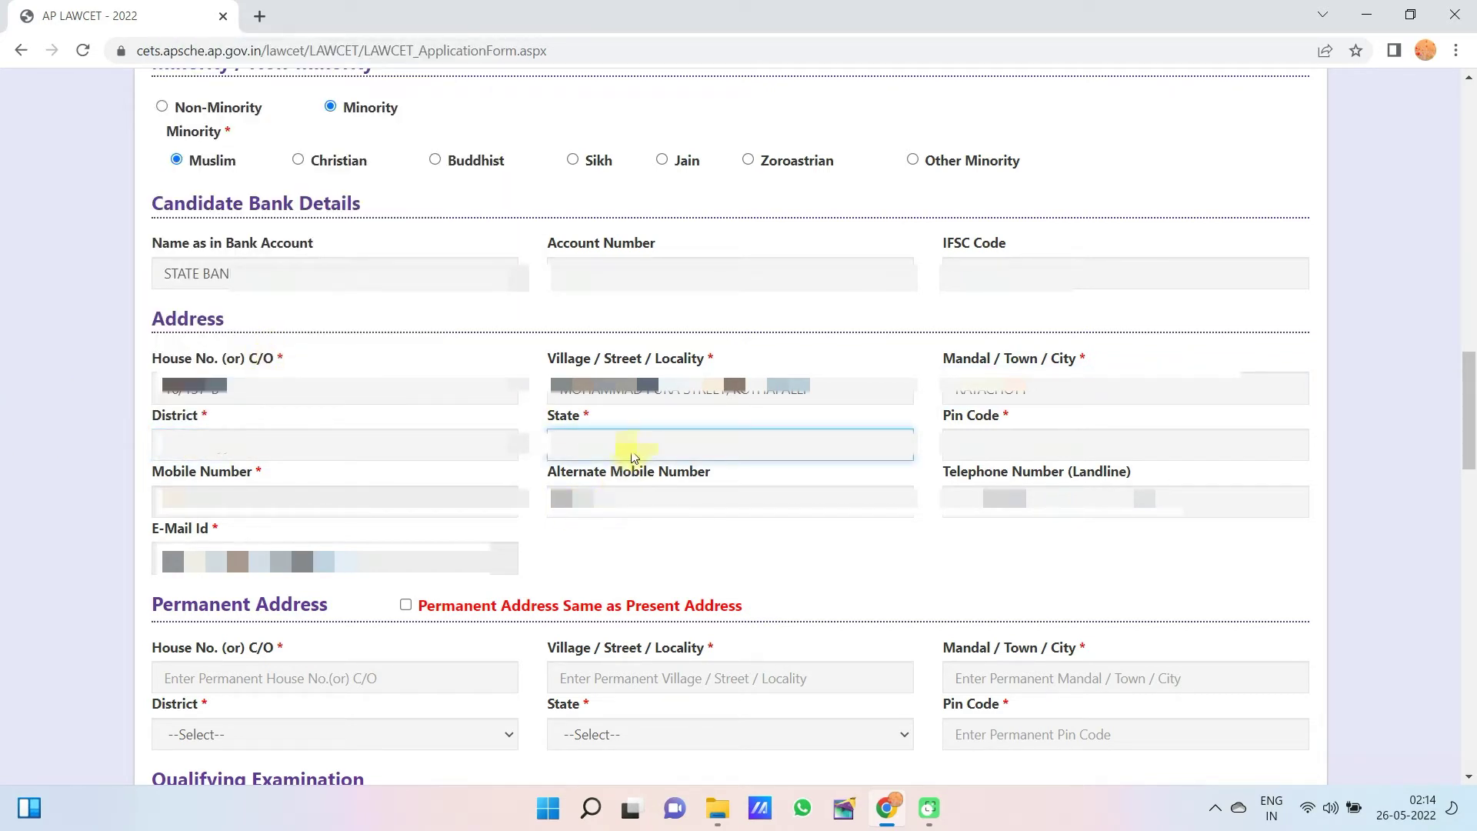
{"action": "key", "text": "Tab"}
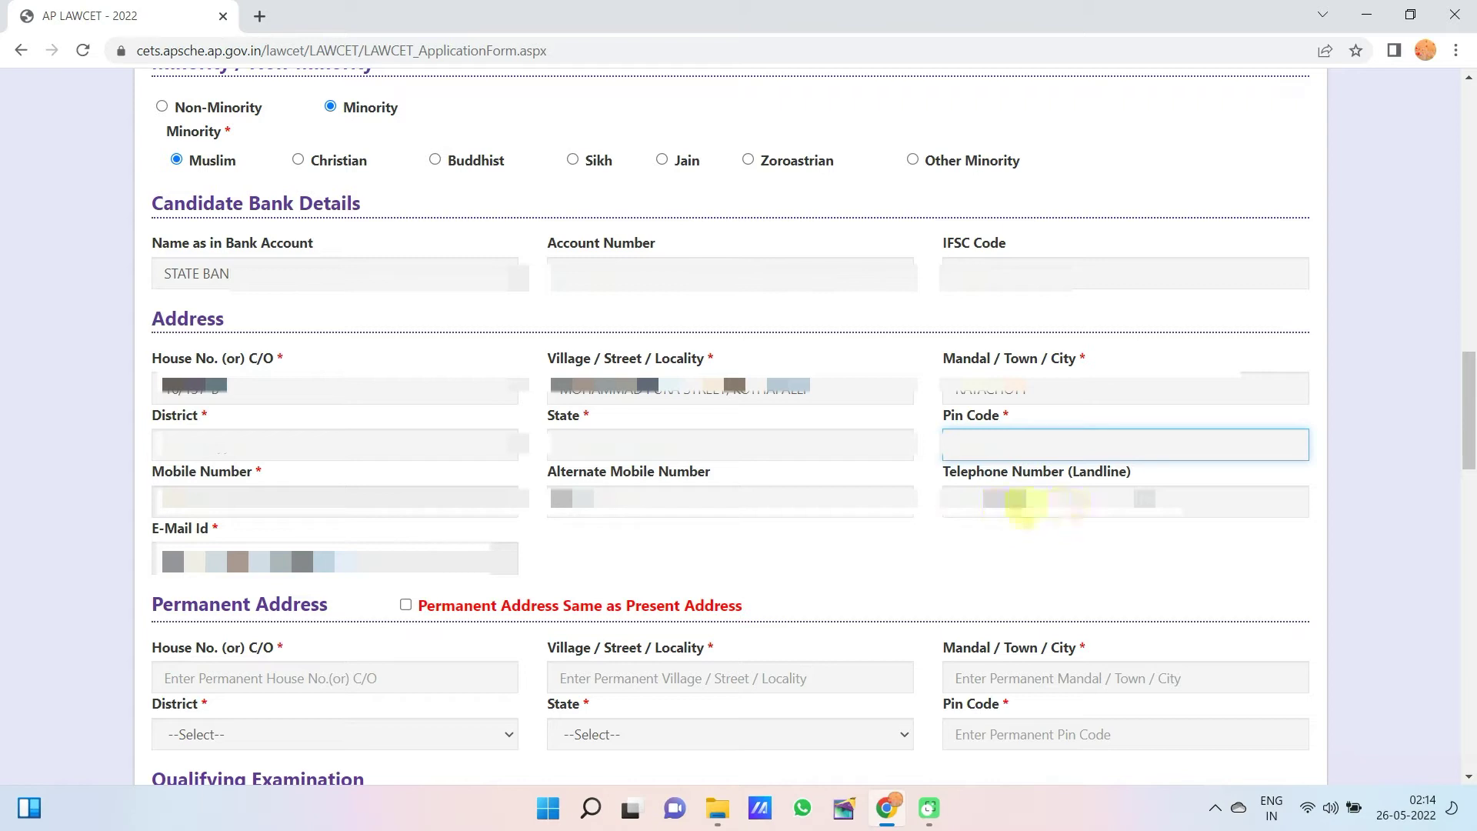
{"action": "left_click", "coordinate": [646, 546]}
{"action": "left_click", "coordinate": [405, 605]}
{"action": "scroll", "coordinate": [770, 423], "scroll_direction": "down", "scroll_amount": 7}
Enter PHYSICS as the second major subject, repeatedly declining Chrome's save-address popup that clears it
{"action": "left_click", "coordinate": [812, 325]}
{"action": "type", "text": "PHYSICS"}
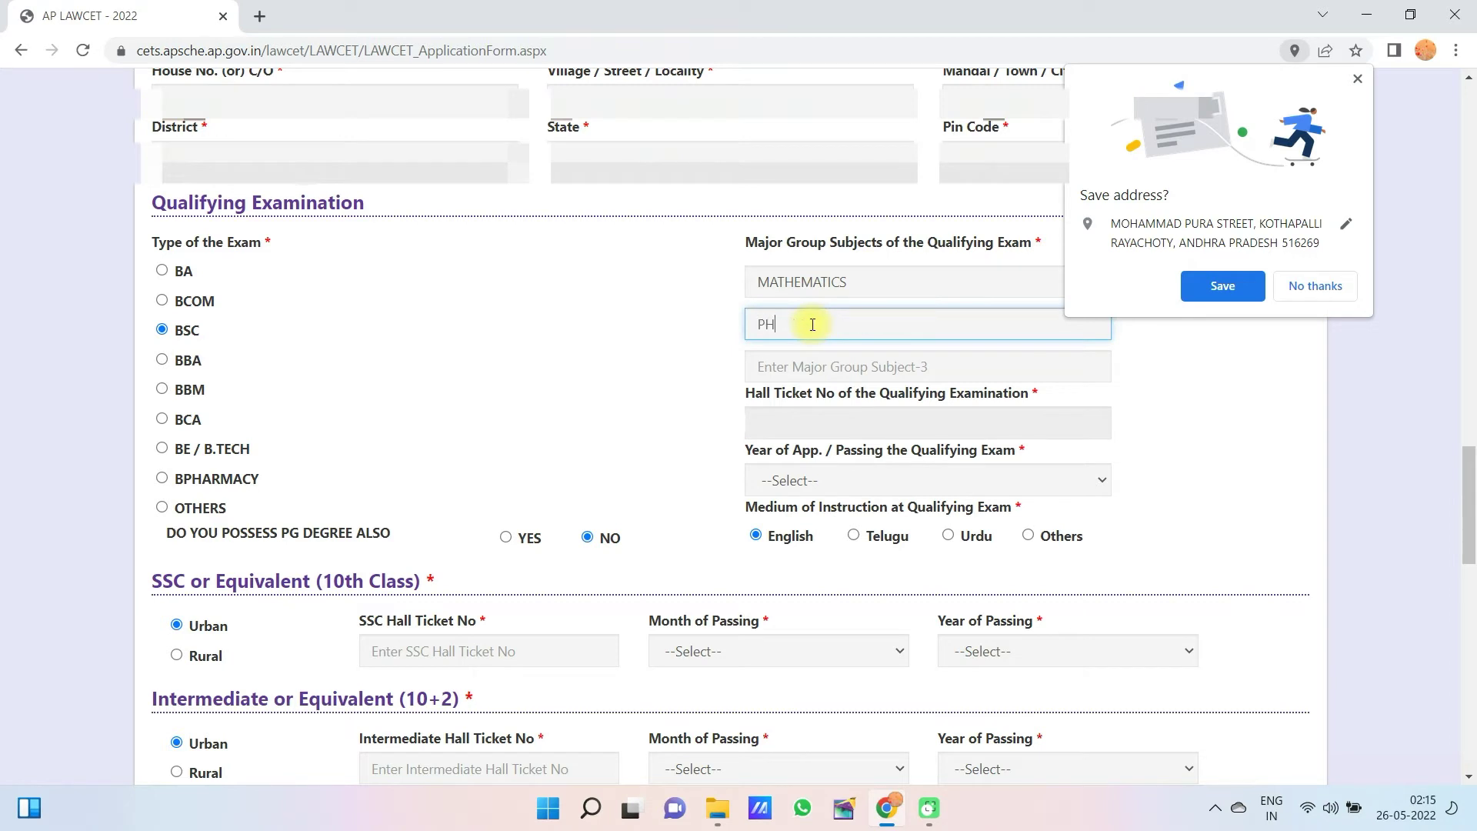
{"action": "left_click", "coordinate": [819, 365]}
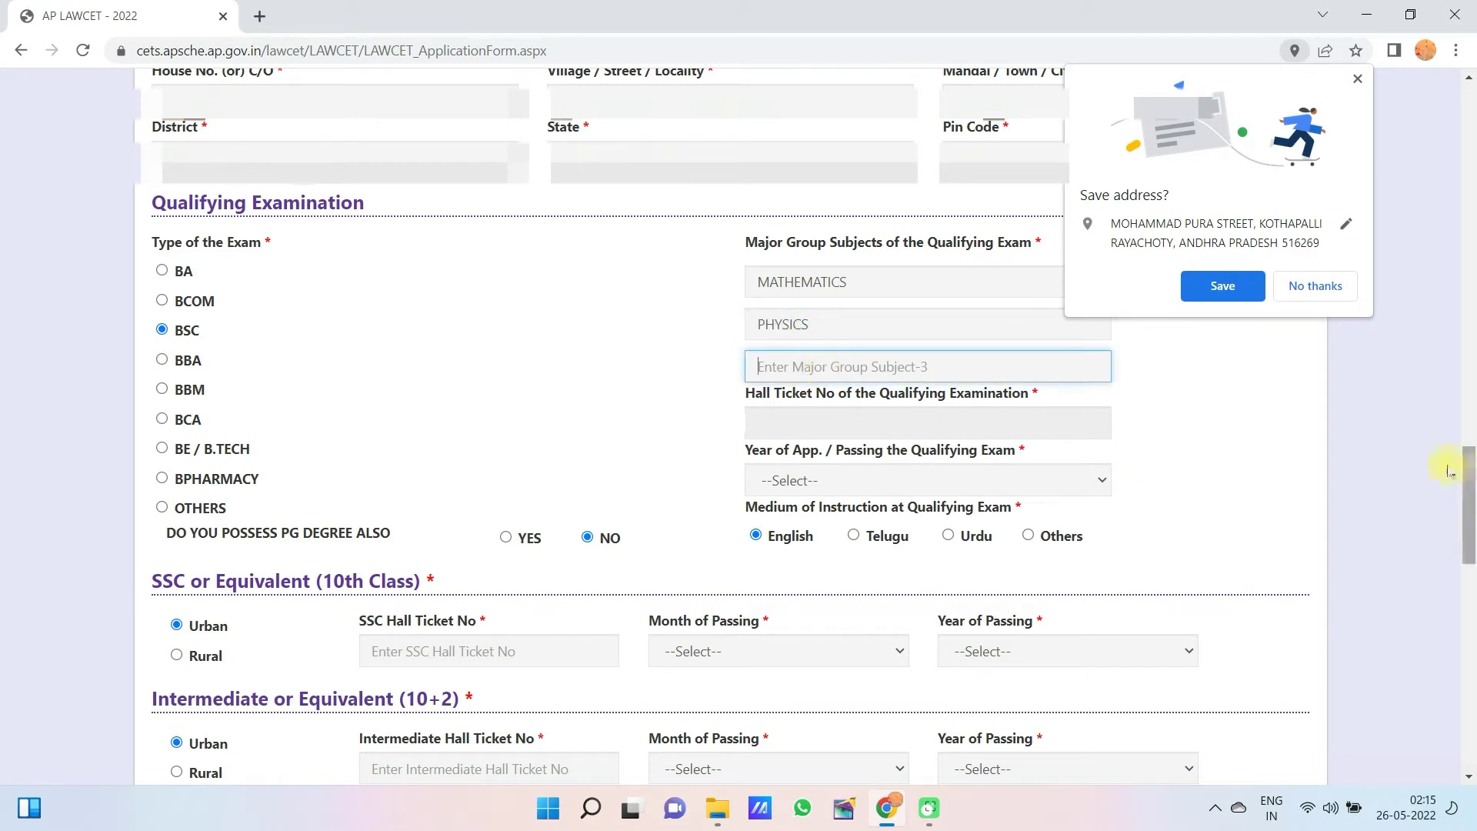
{"action": "left_click", "coordinate": [1305, 290]}
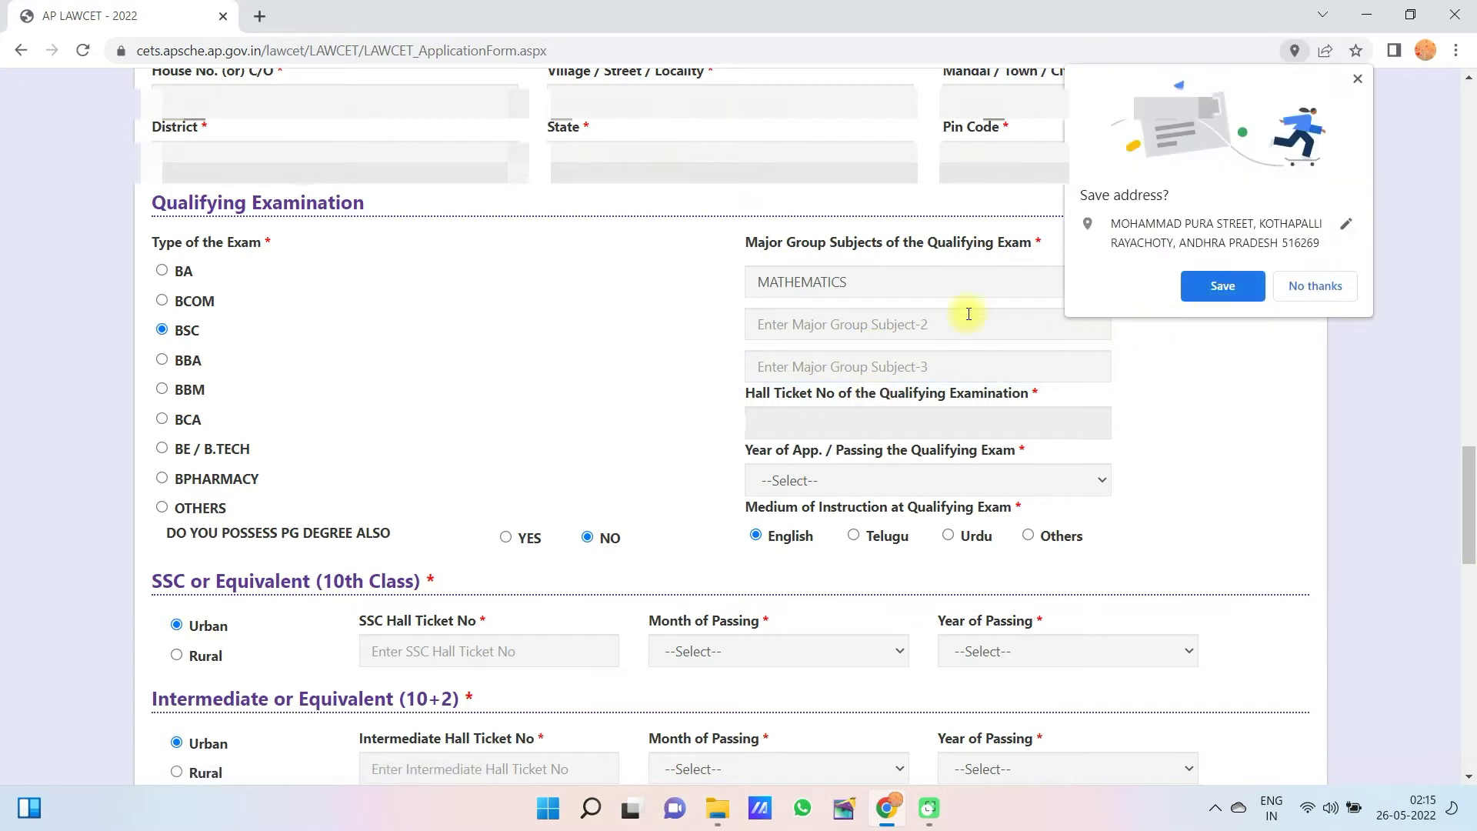
{"action": "left_click", "coordinate": [811, 324]}
{"action": "type", "text": "PHYSICS"}
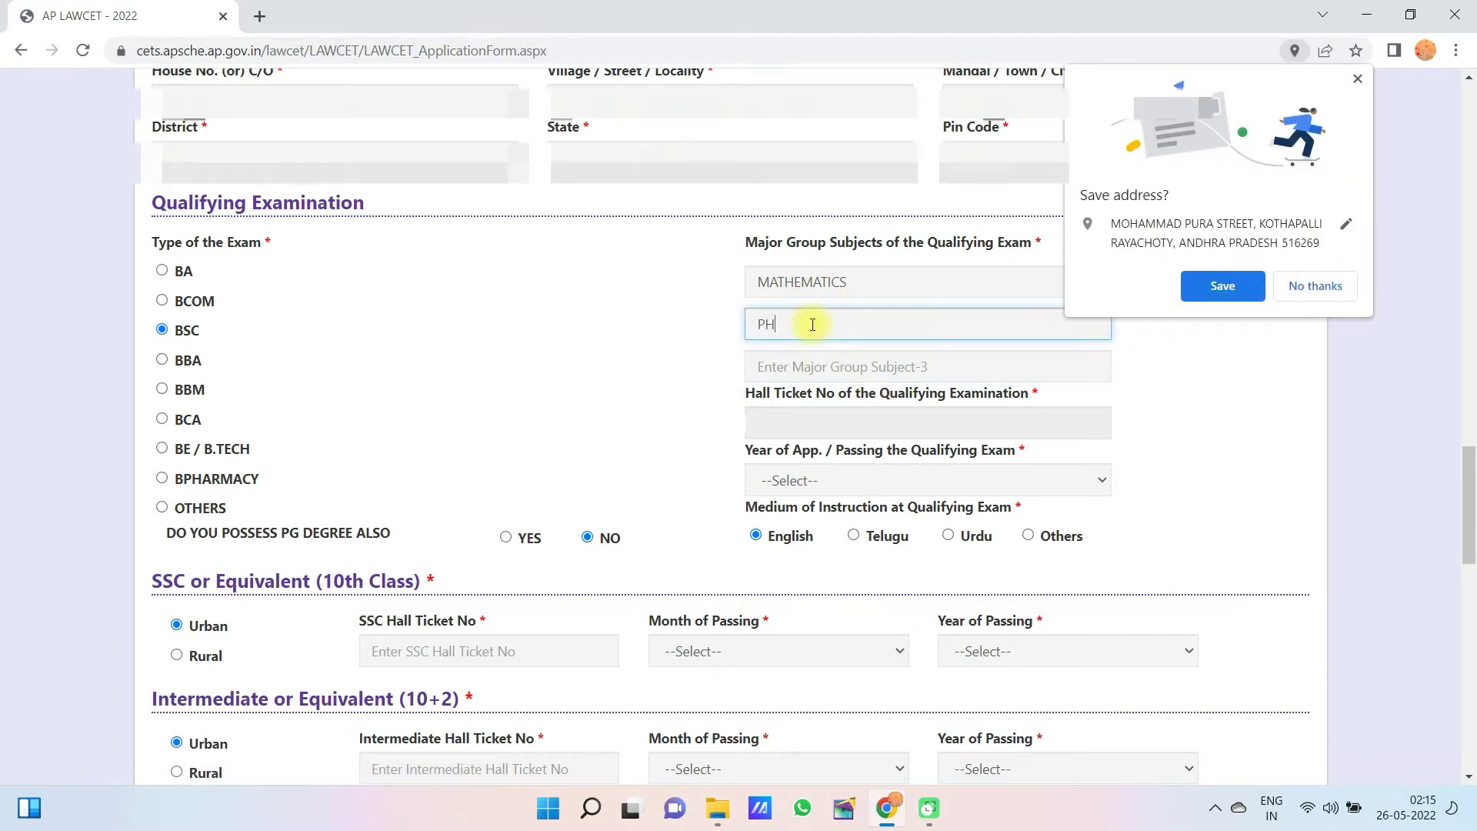
{"action": "left_click", "coordinate": [820, 364]}
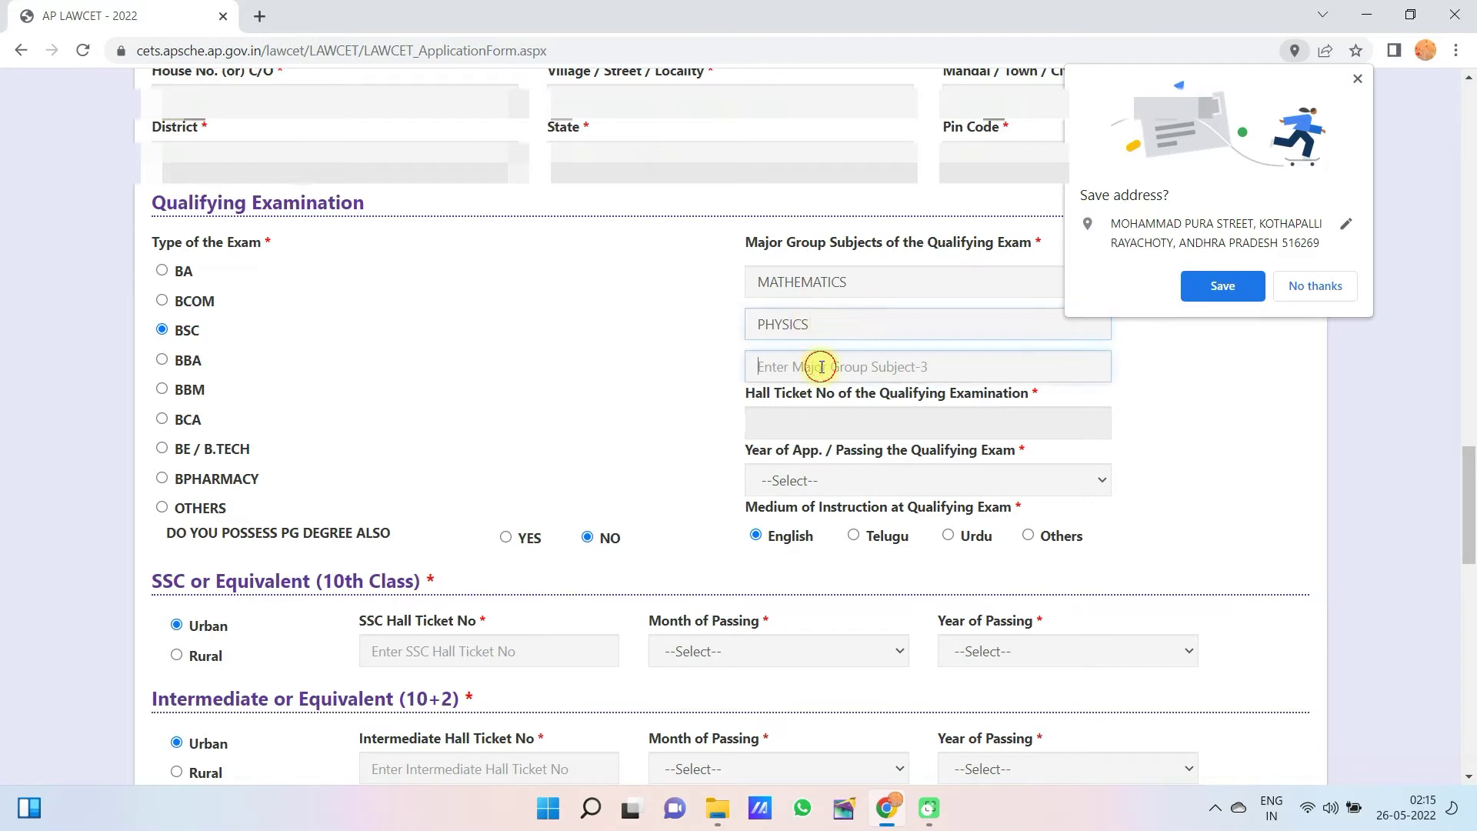
{"action": "left_click", "coordinate": [1306, 293]}
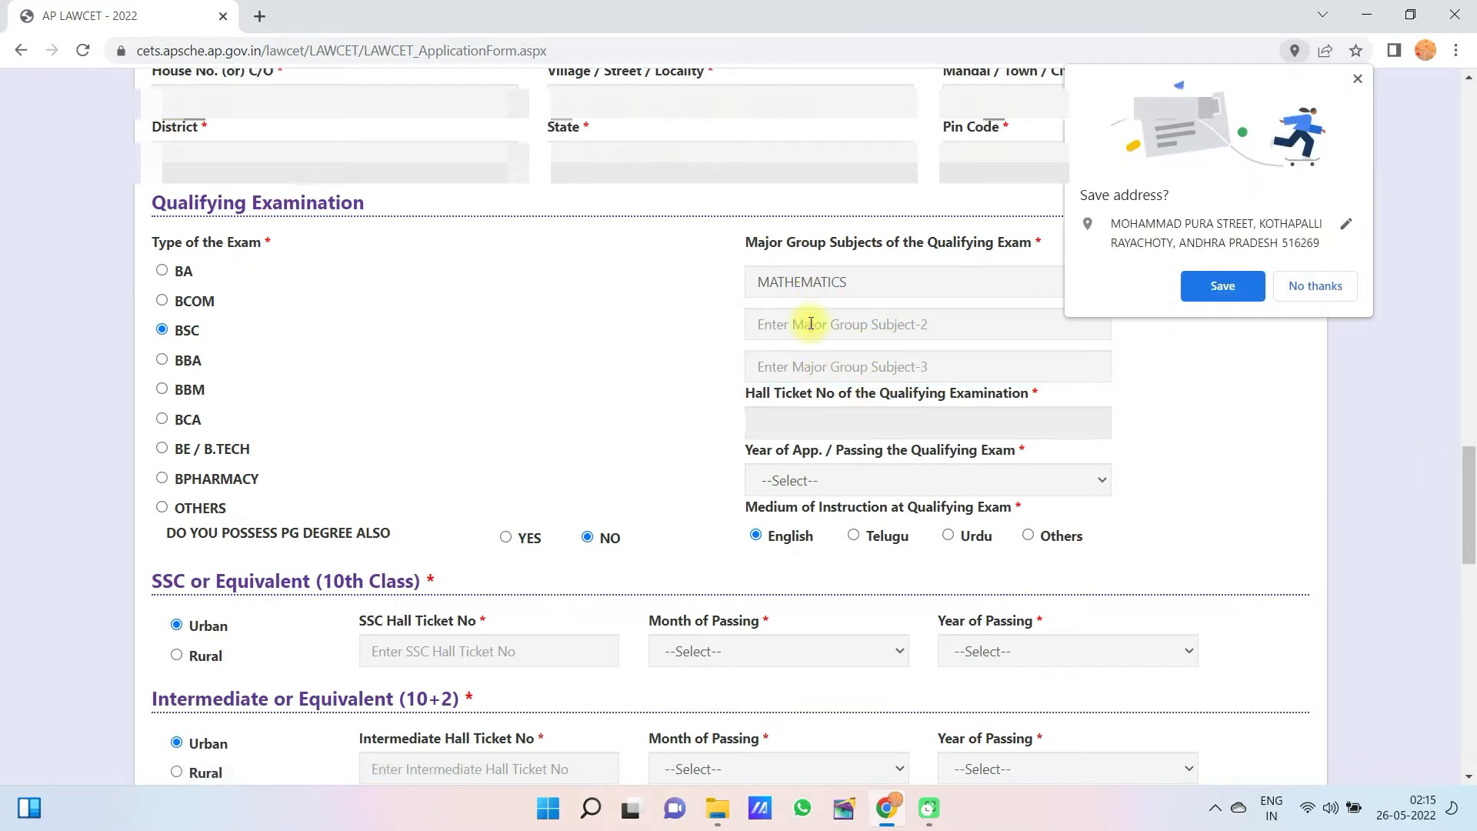
{"action": "left_click", "coordinate": [811, 325]}
{"action": "type", "text": "PHYSICS"}
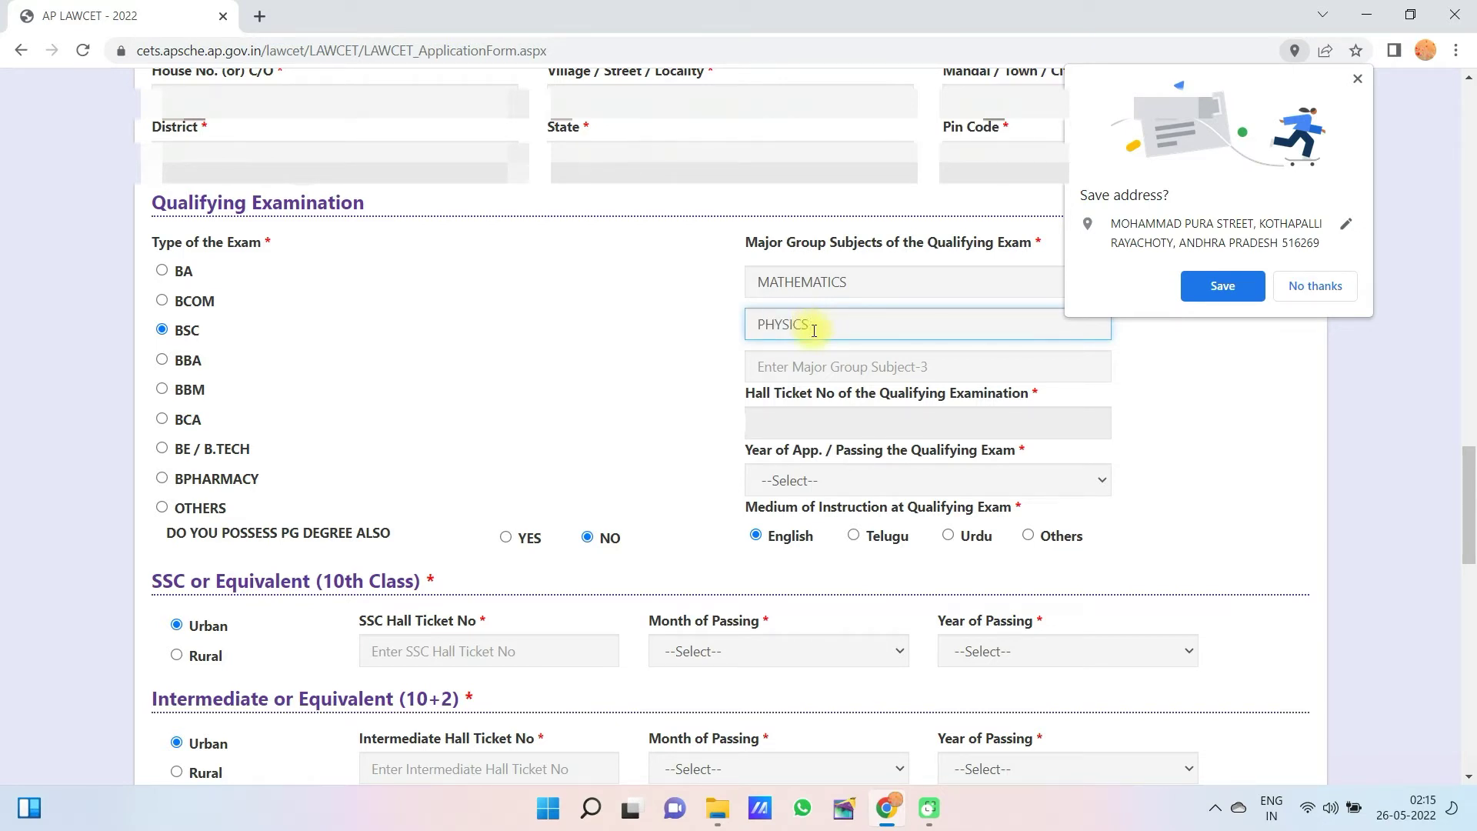
{"action": "left_click", "coordinate": [814, 366]}
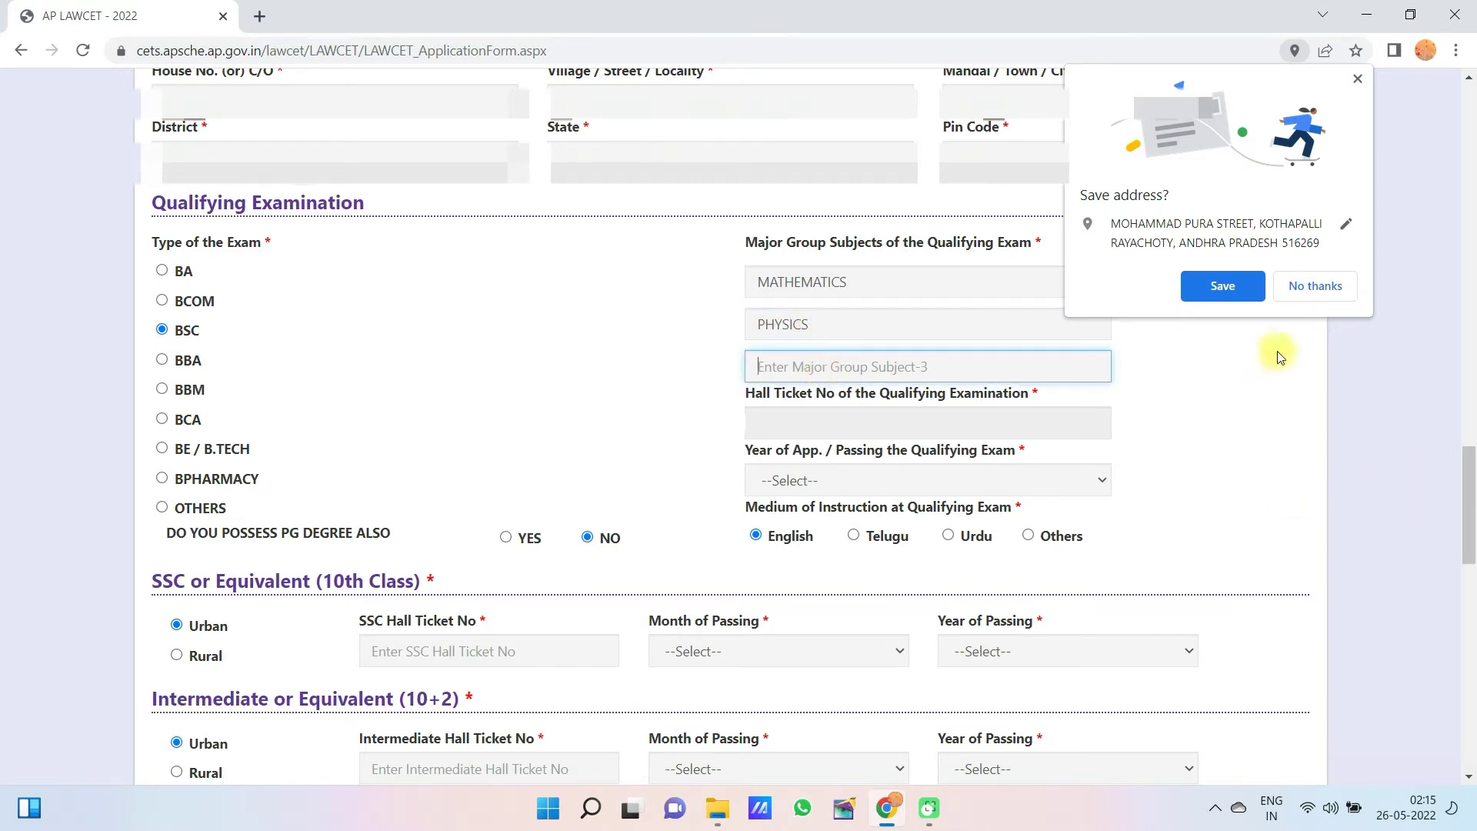
{"action": "left_click", "coordinate": [1307, 288]}
{"action": "left_click", "coordinate": [812, 324]}
{"action": "type", "text": "PHYSICS"}
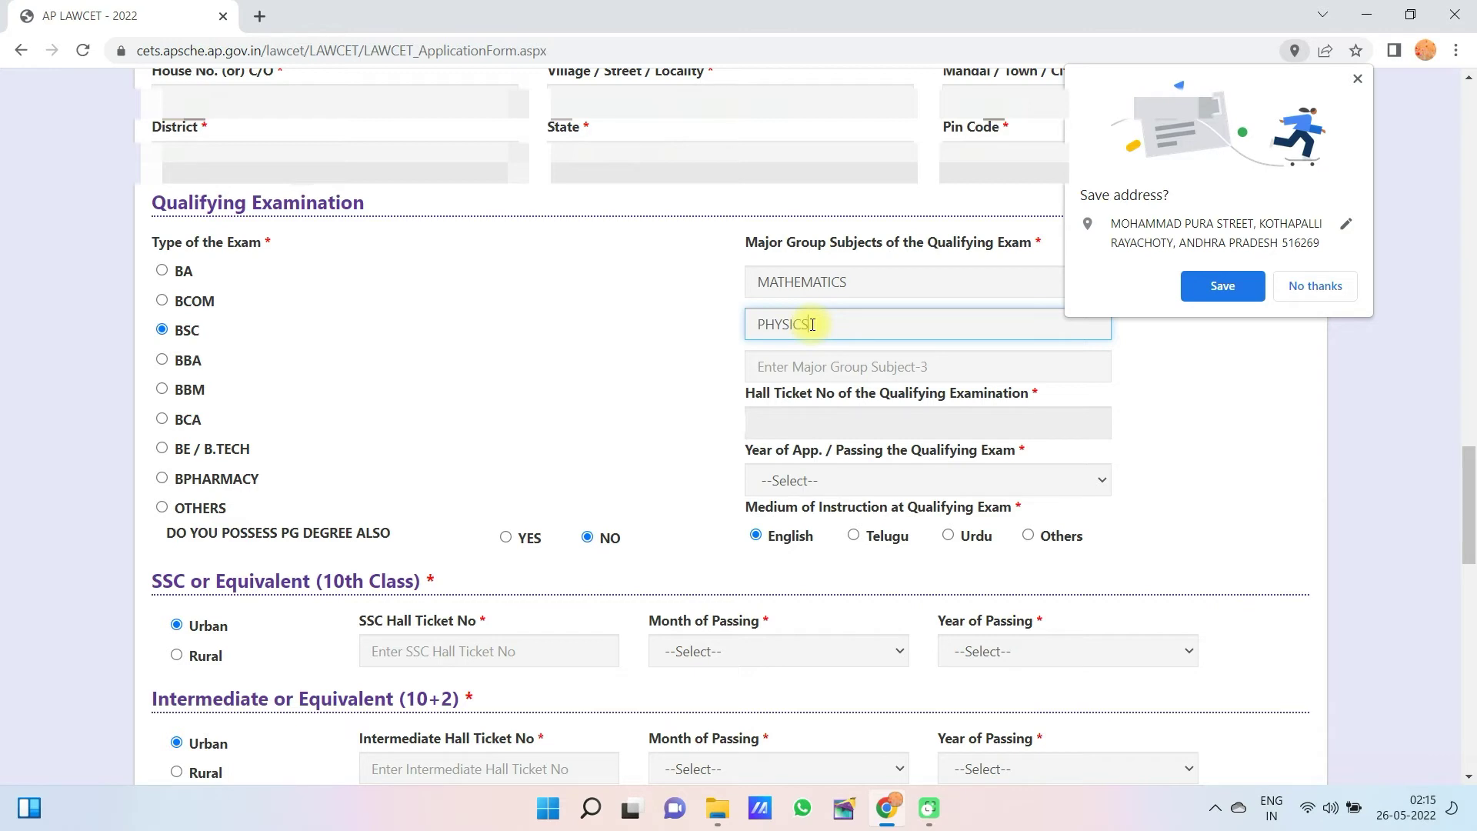
{"action": "left_click", "coordinate": [821, 367]}
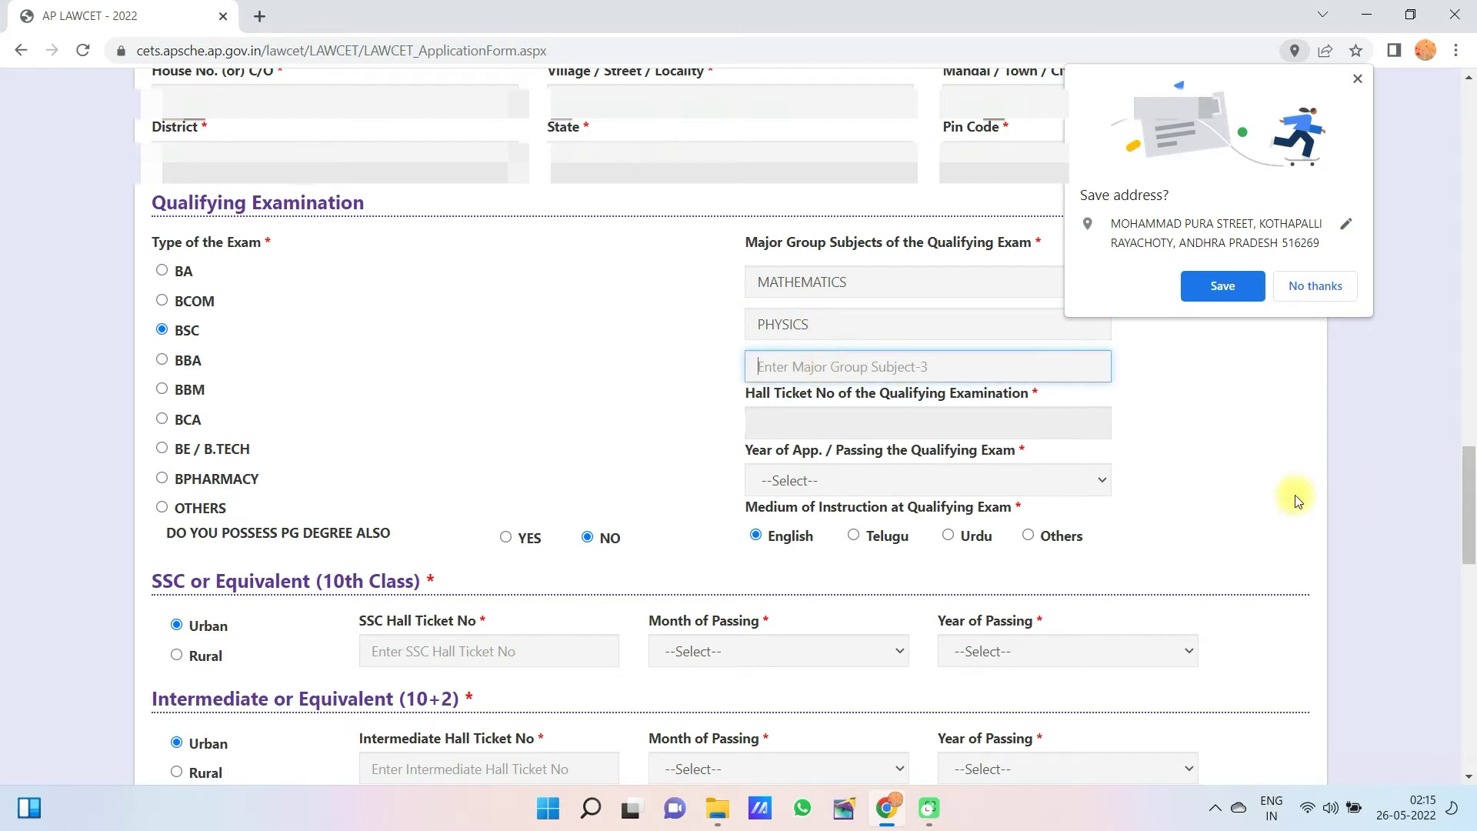
{"action": "left_click", "coordinate": [1314, 286]}
{"action": "left_click", "coordinate": [812, 325]}
{"action": "type", "text": "PHYSICS"}
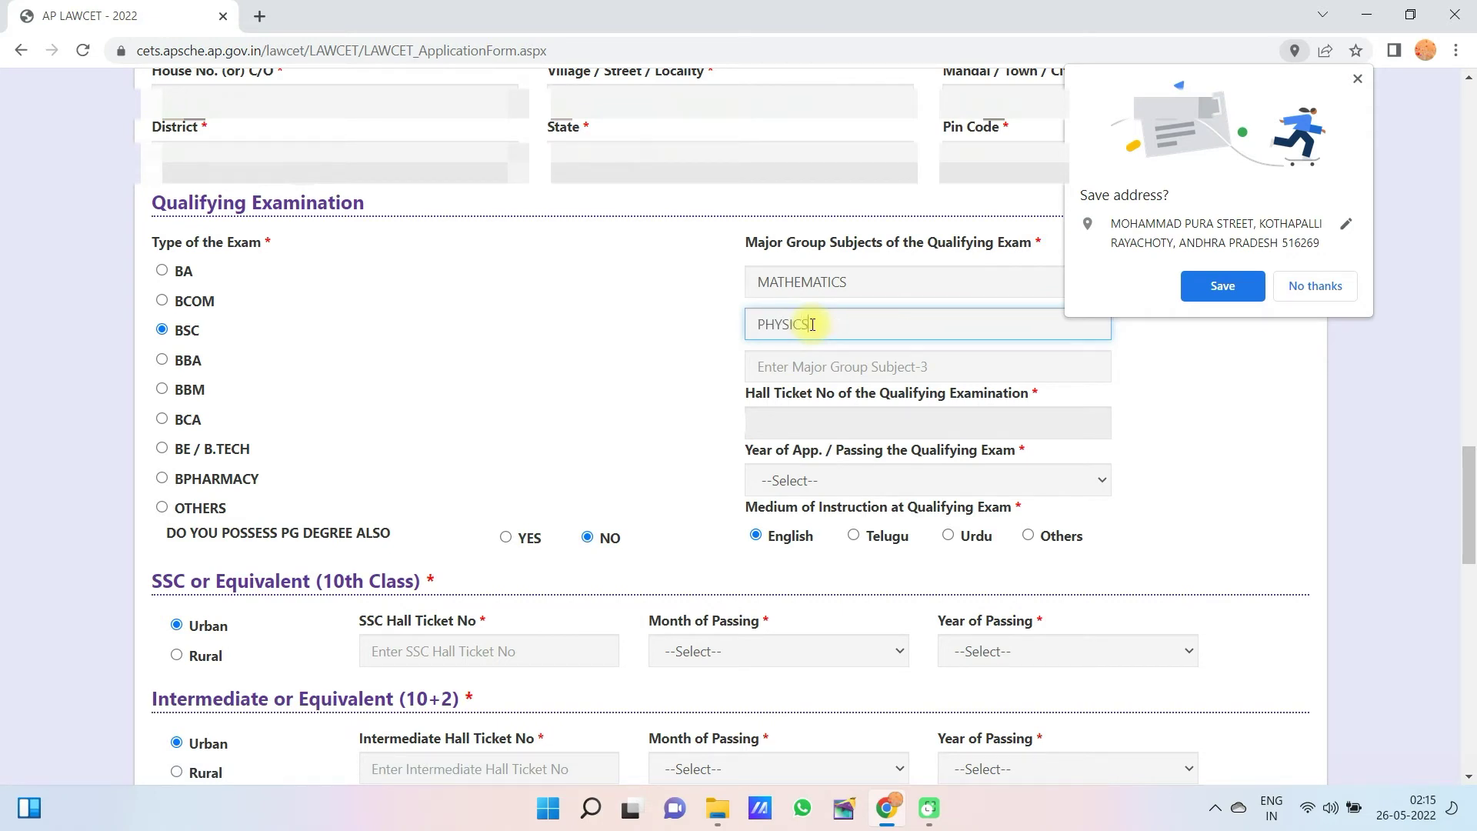
{"action": "left_click", "coordinate": [821, 366]}
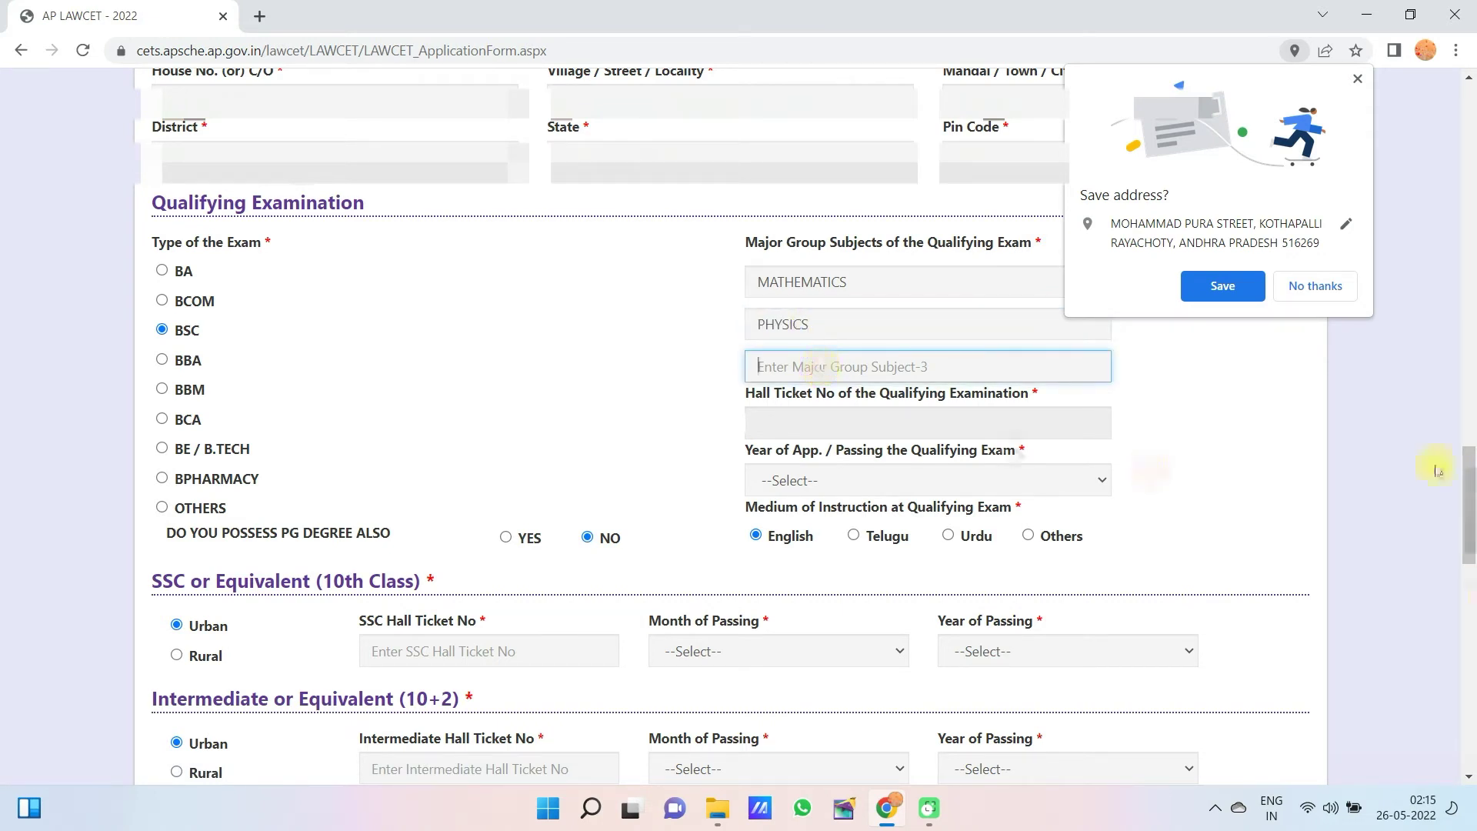
{"action": "left_click", "coordinate": [1316, 287]}
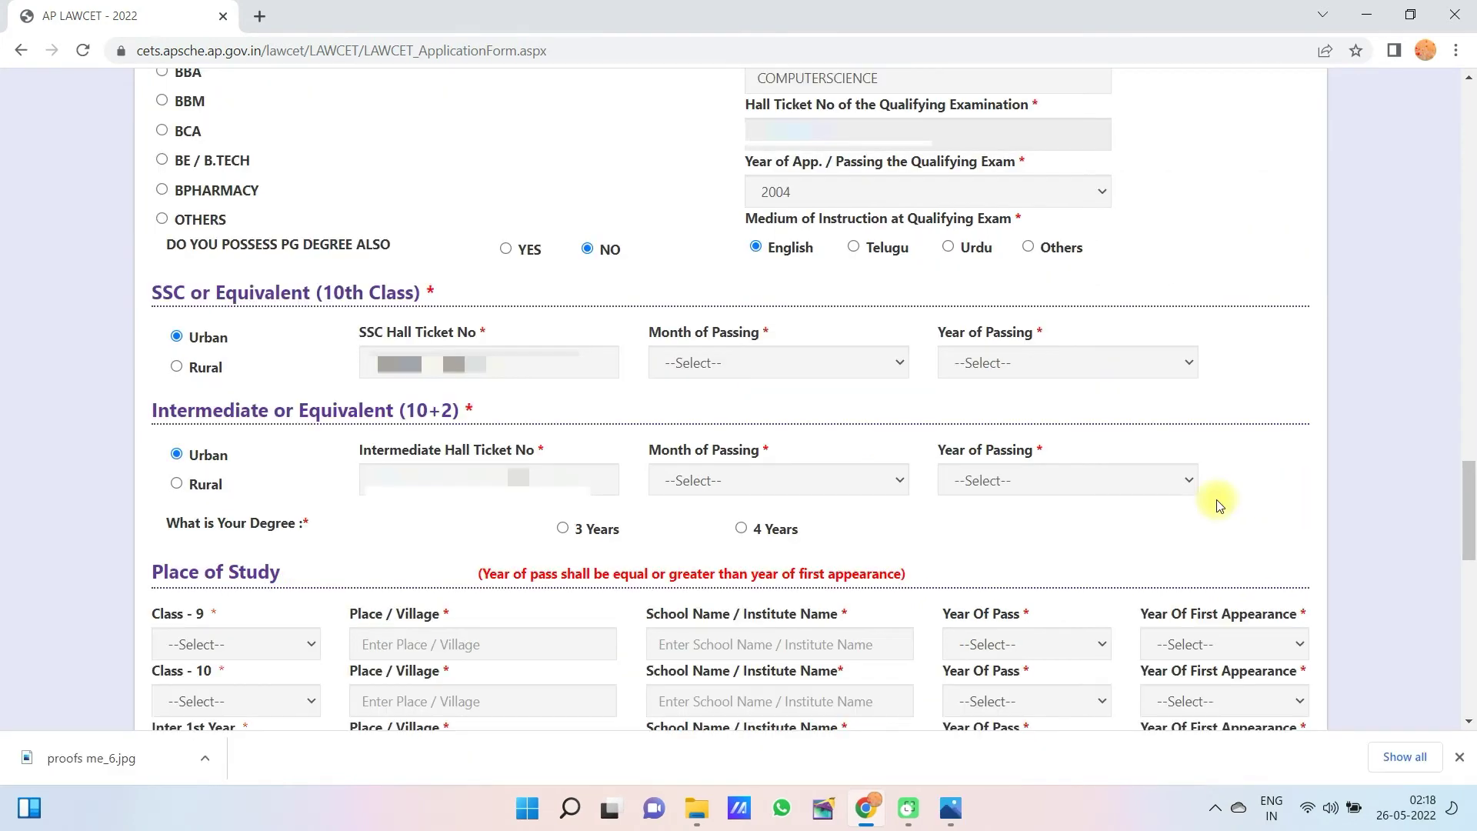
Set the qualifying exam year to 2019 and clear the SSC hall ticket number
{"action": "left_click", "coordinate": [869, 196]}
{"action": "left_click", "coordinate": [818, 295]}
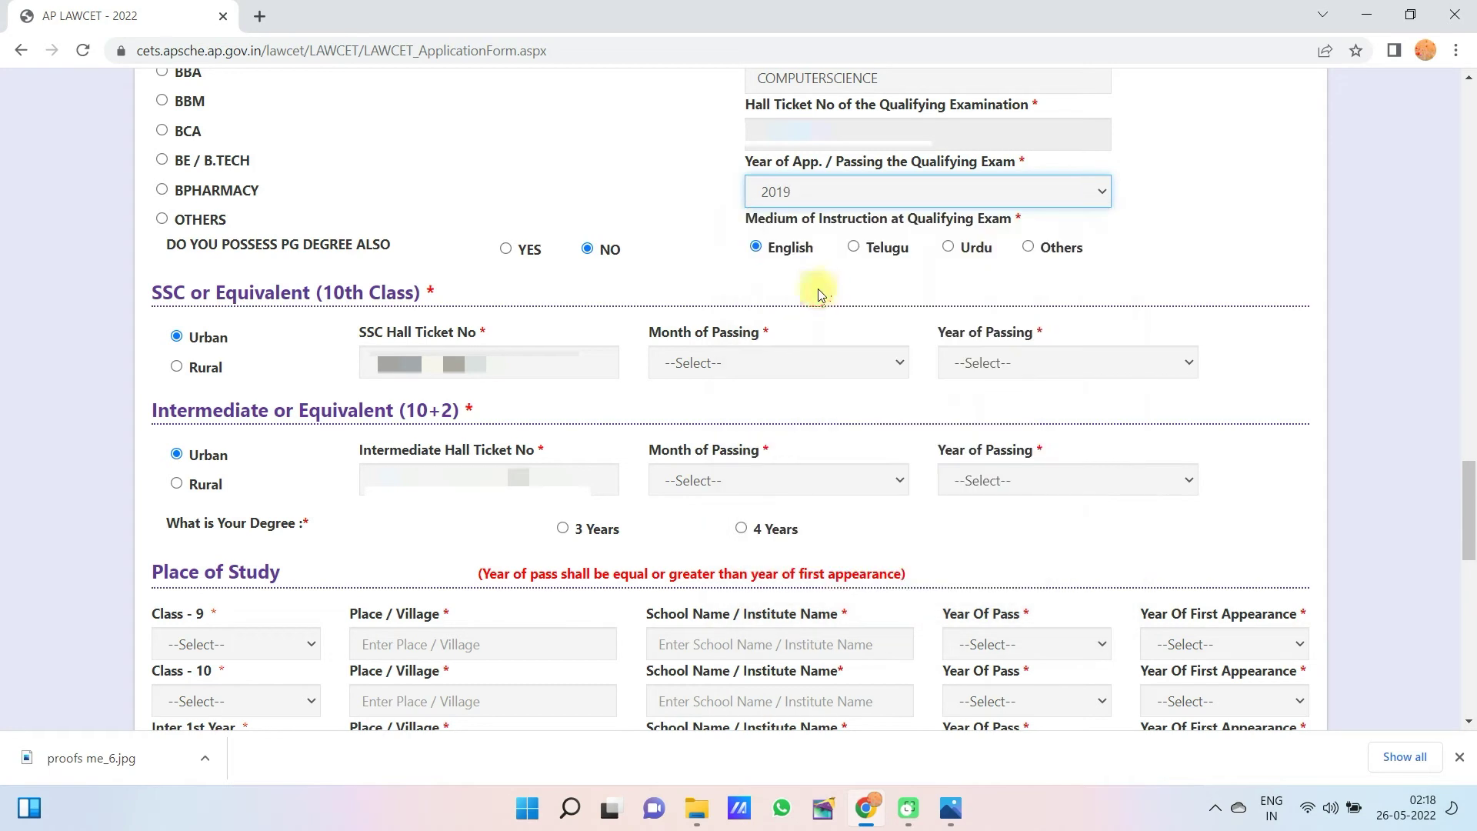
{"action": "left_click", "coordinate": [404, 361]}
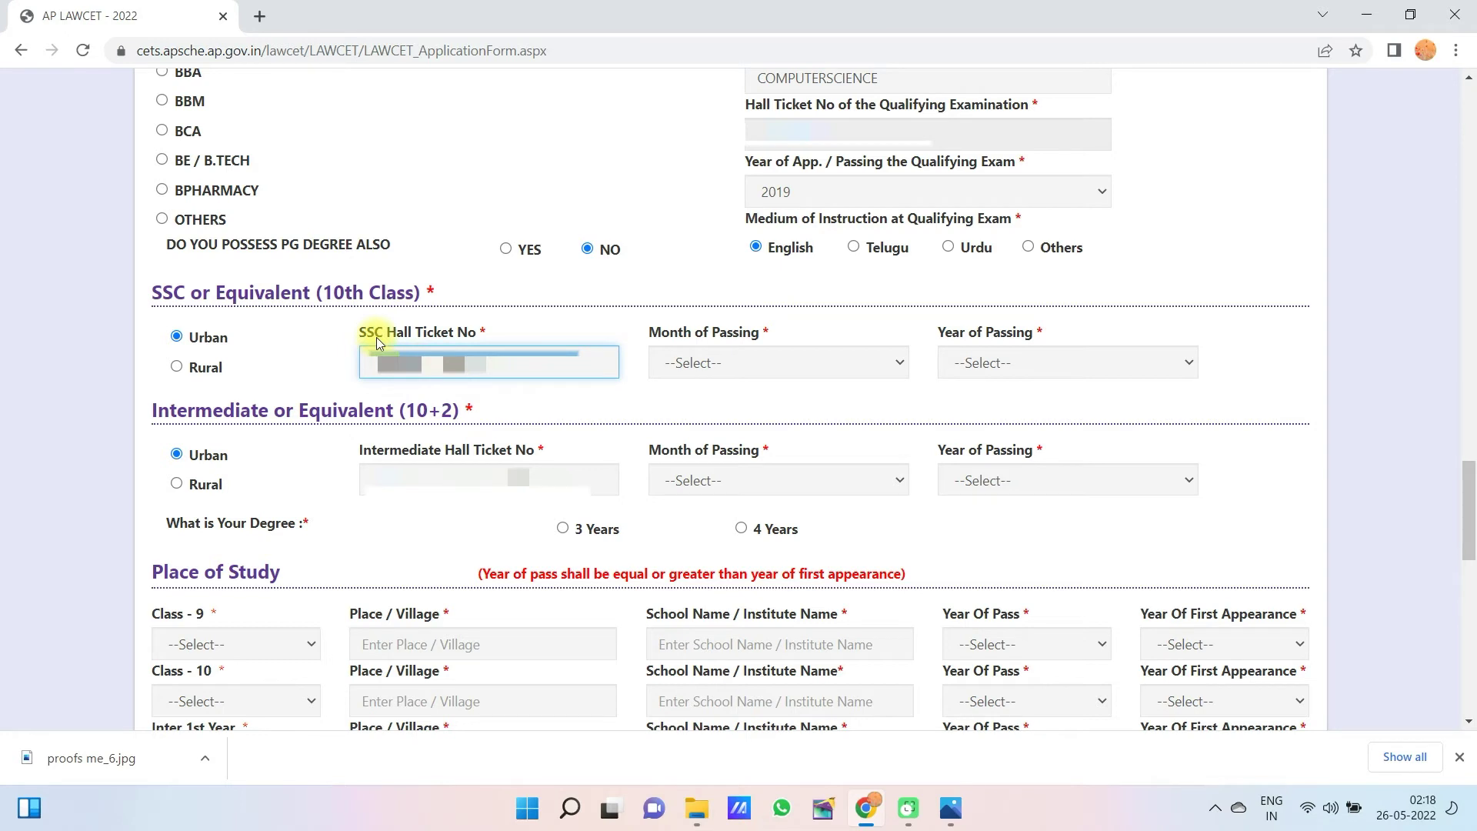
{"action": "key", "text": "BackSpace"}
{"action": "key", "text": "BackSpace"}
{"action": "key", "text": "BackSpace"}
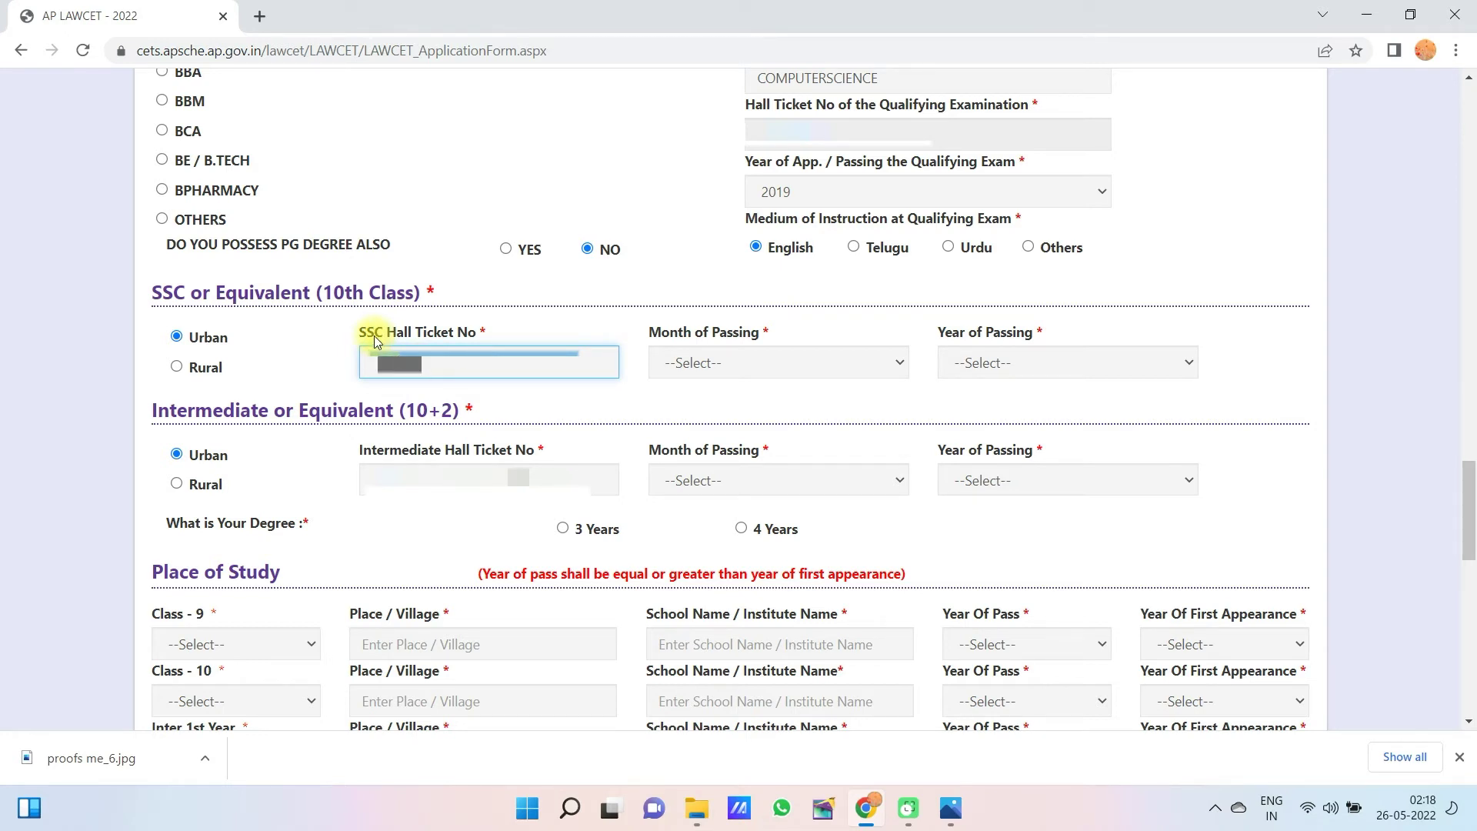
Set the SSC month and year of passing to March 2011
{"action": "left_click", "coordinate": [758, 360]}
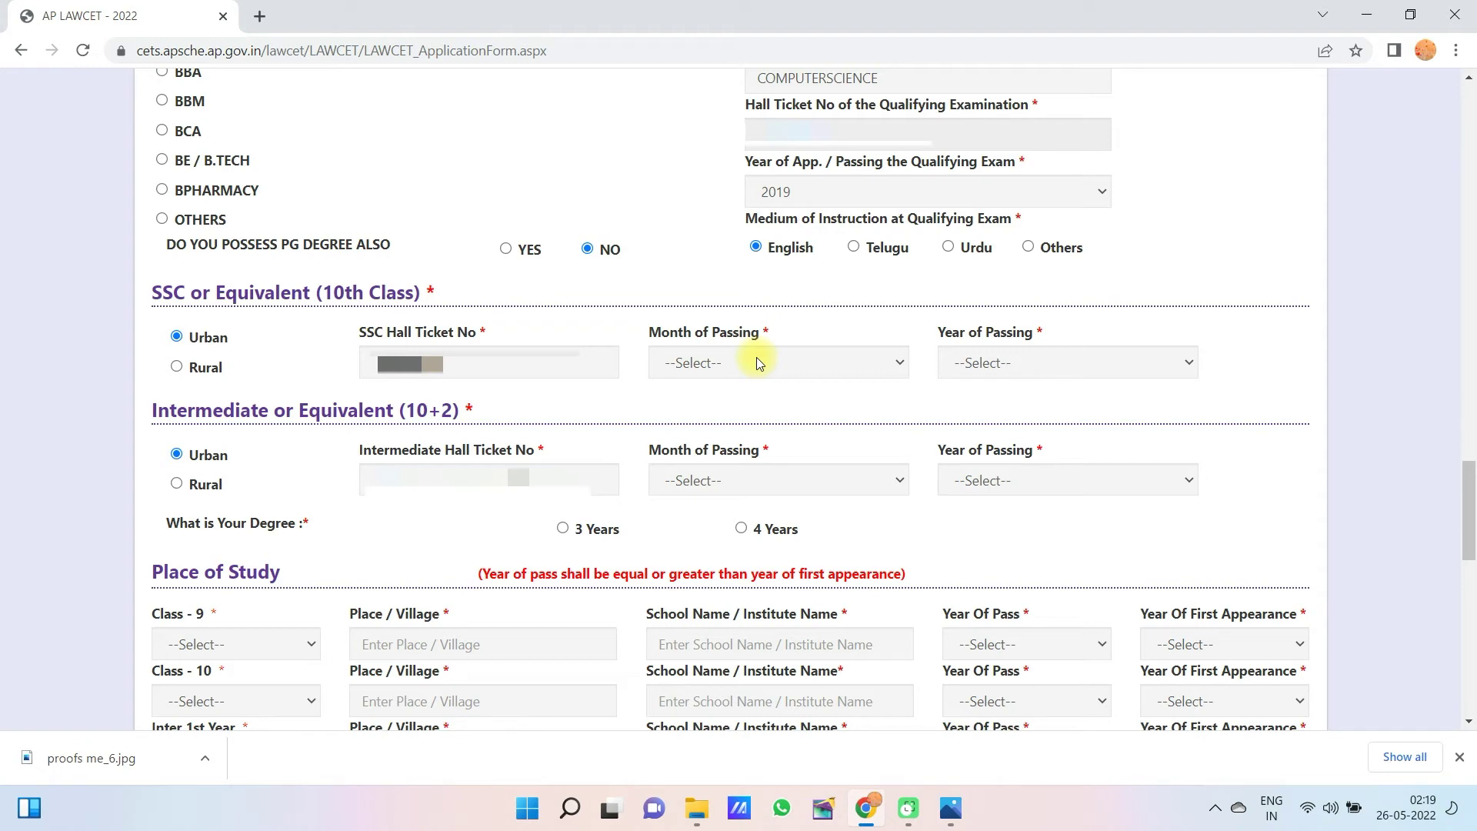
{"action": "left_click", "coordinate": [755, 360]}
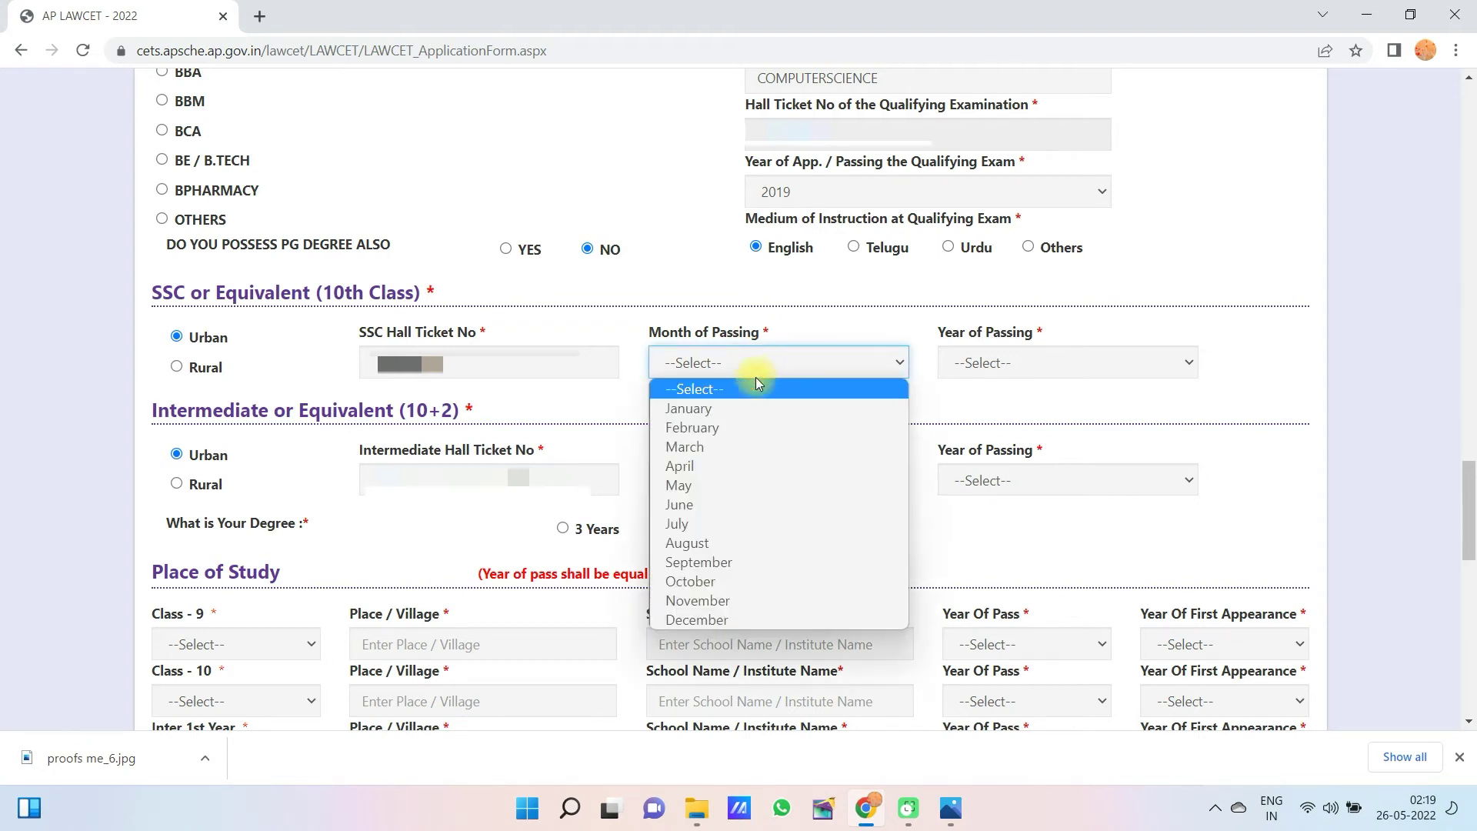
{"action": "left_click", "coordinate": [711, 447]}
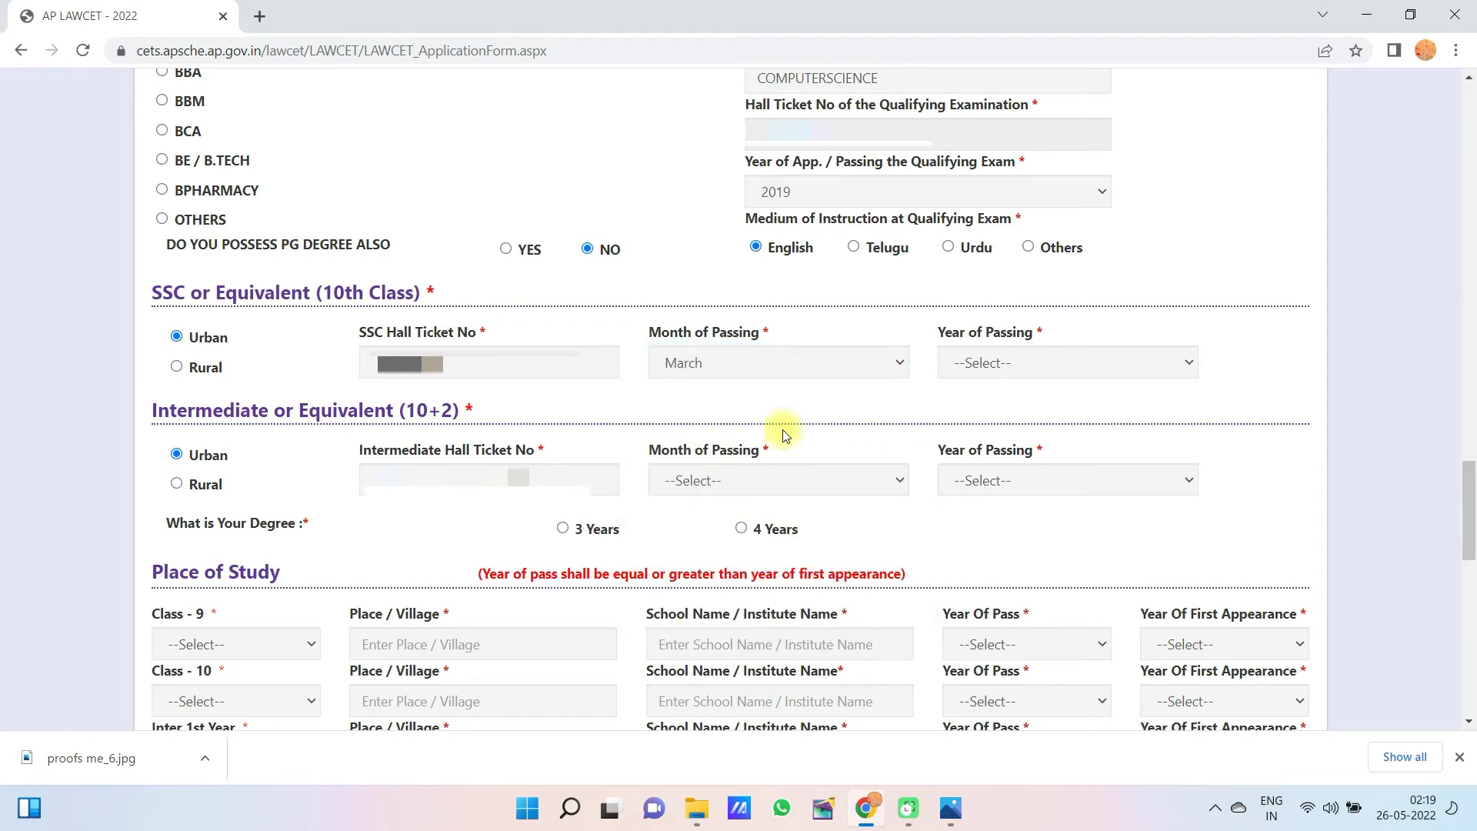
{"action": "left_click", "coordinate": [1014, 362]}
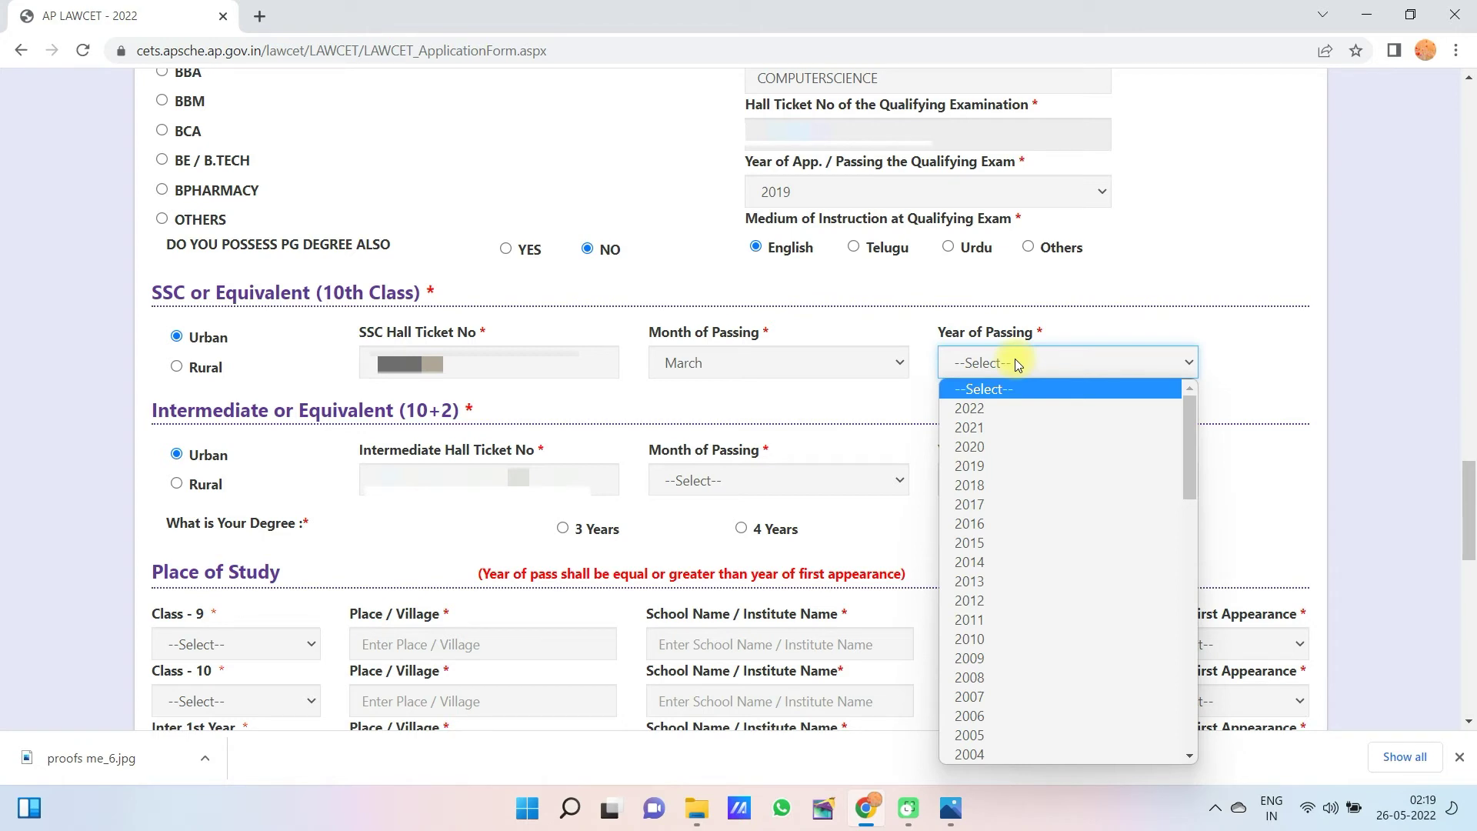
{"action": "left_click", "coordinate": [995, 619]}
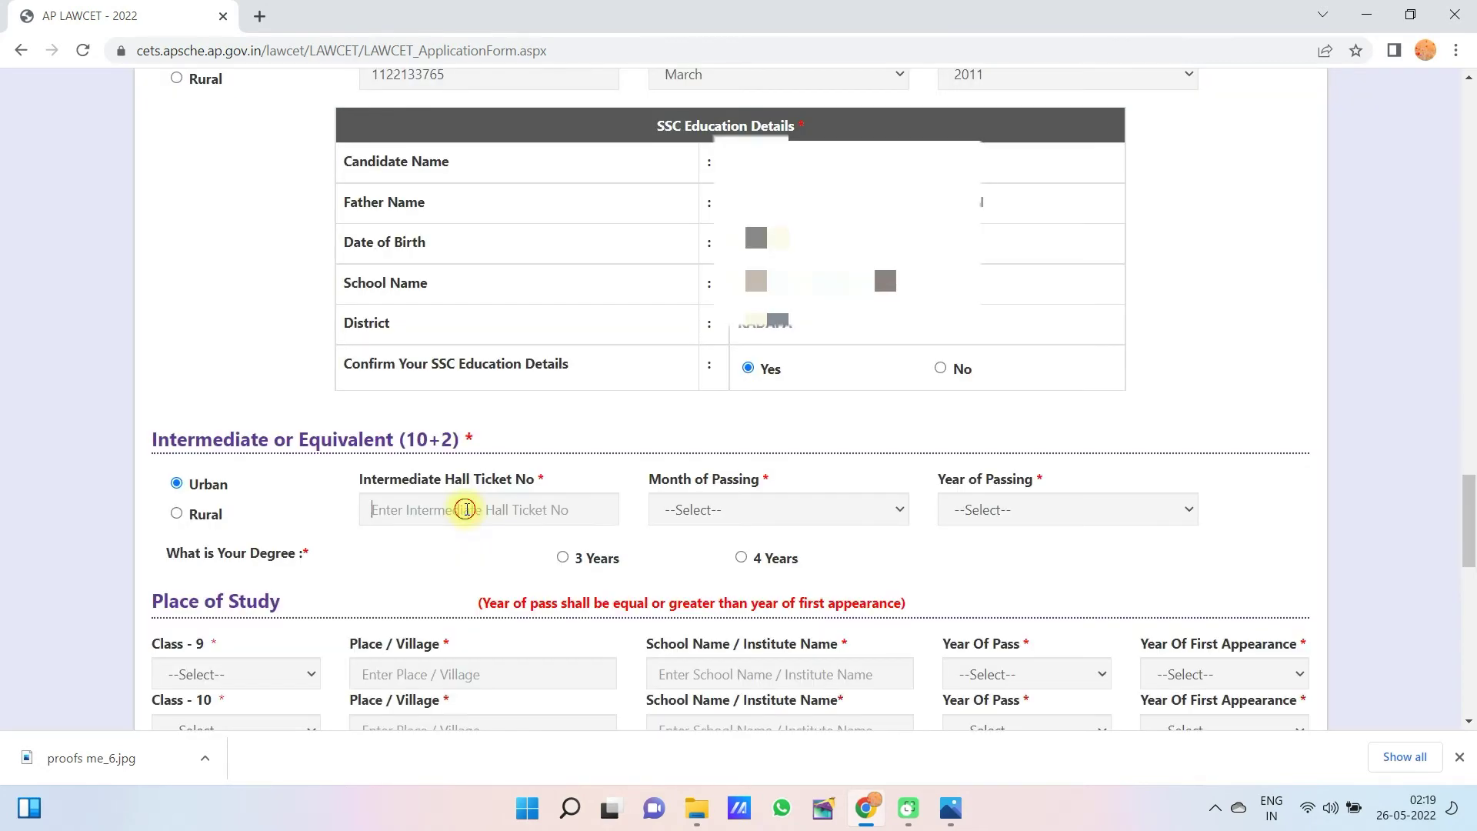
{"action": "left_click", "coordinate": [461, 510]}
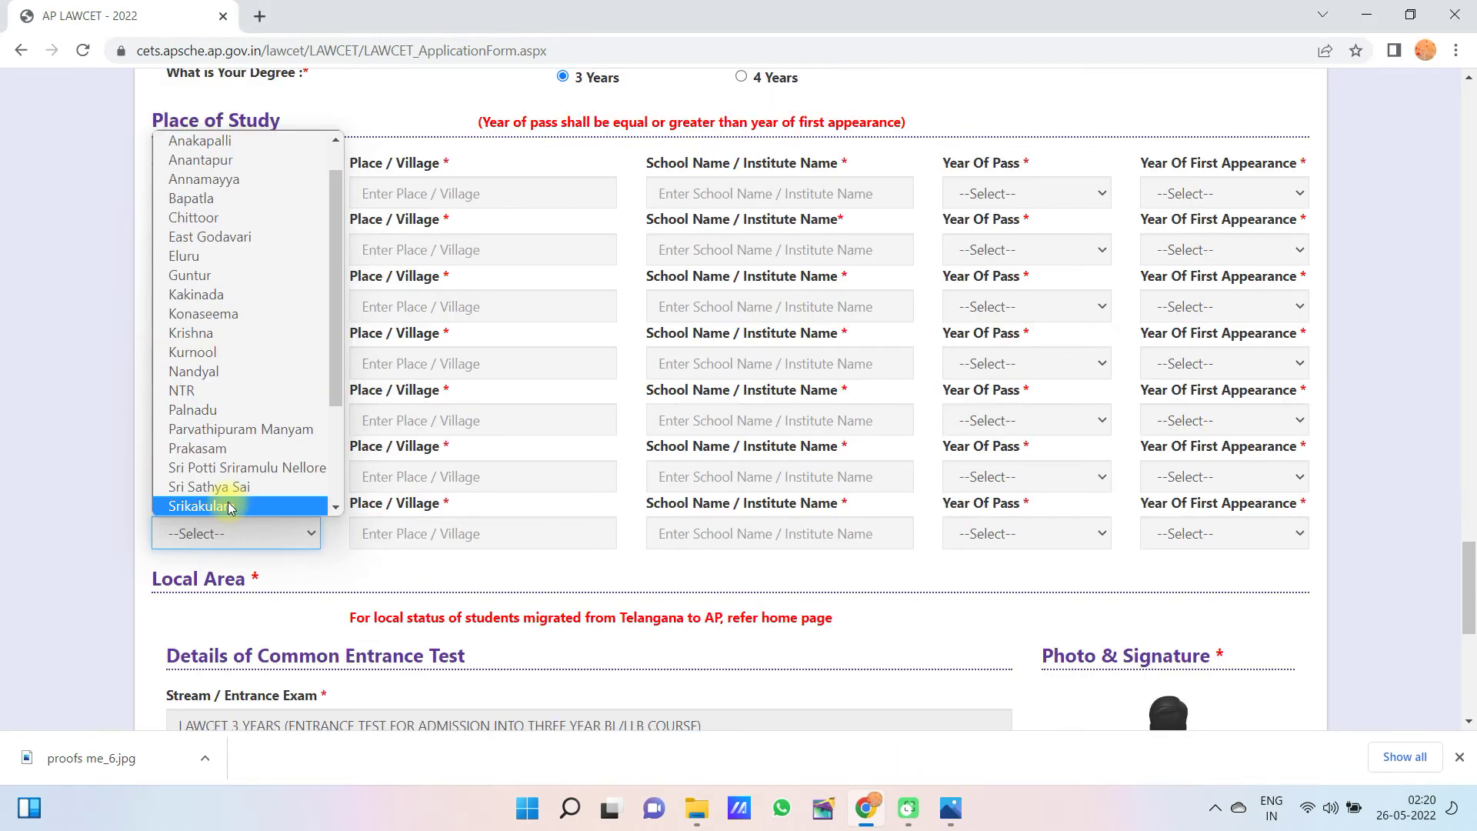
Set the Degree 3rd Year study district to Annamayya by typing 'ann'
{"action": "type", "text": "ann"}
{"action": "key", "text": "Return"}
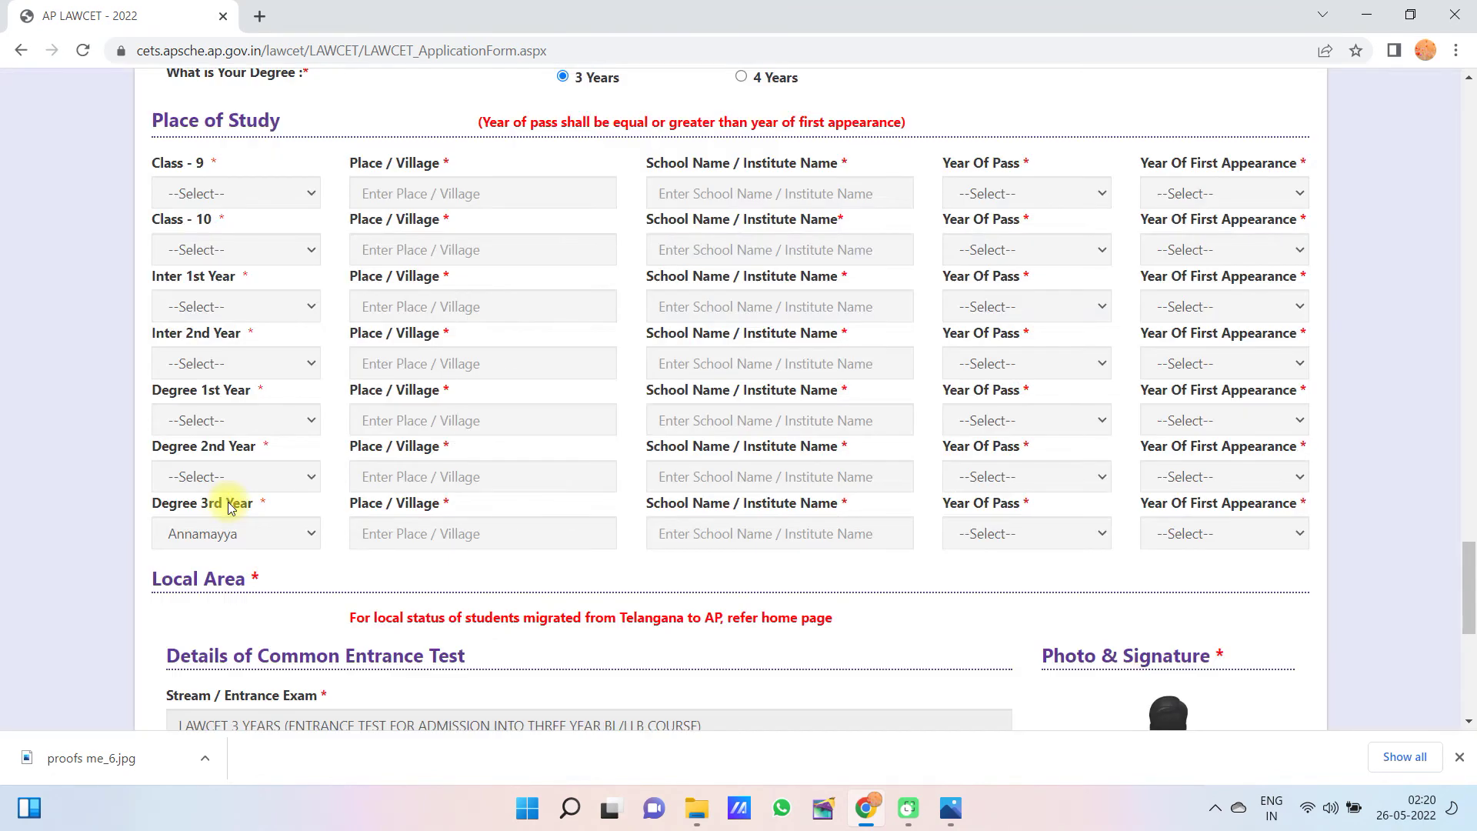
Change the Degree 3rd Year district to Chittoor and replace place RAYACHOTY with THAMBELLAPALLE
{"action": "left_click", "coordinate": [389, 537]}
{"action": "type", "text": "RAYACHOTY"}
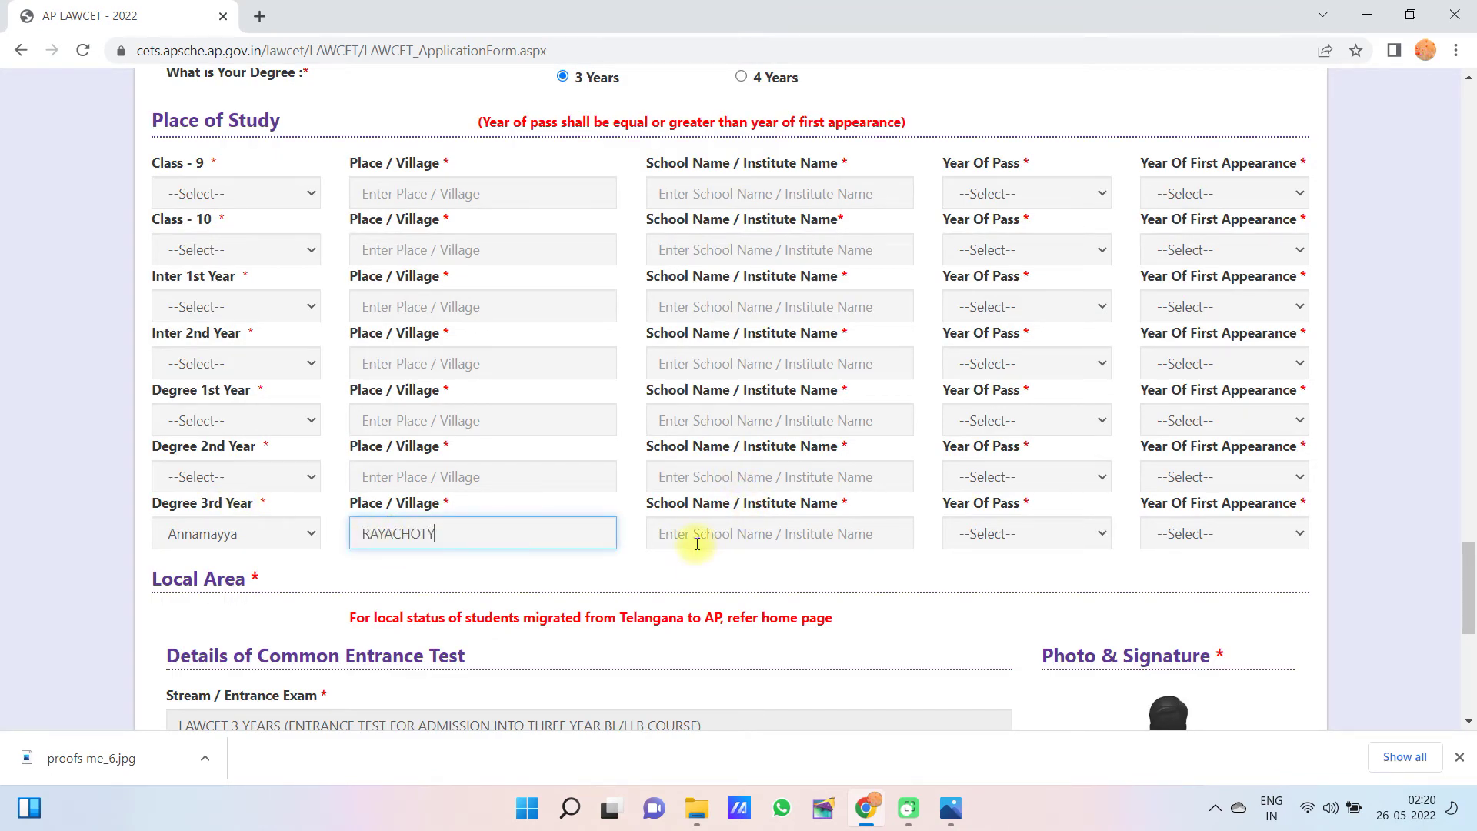
{"action": "left_click", "coordinate": [696, 539]}
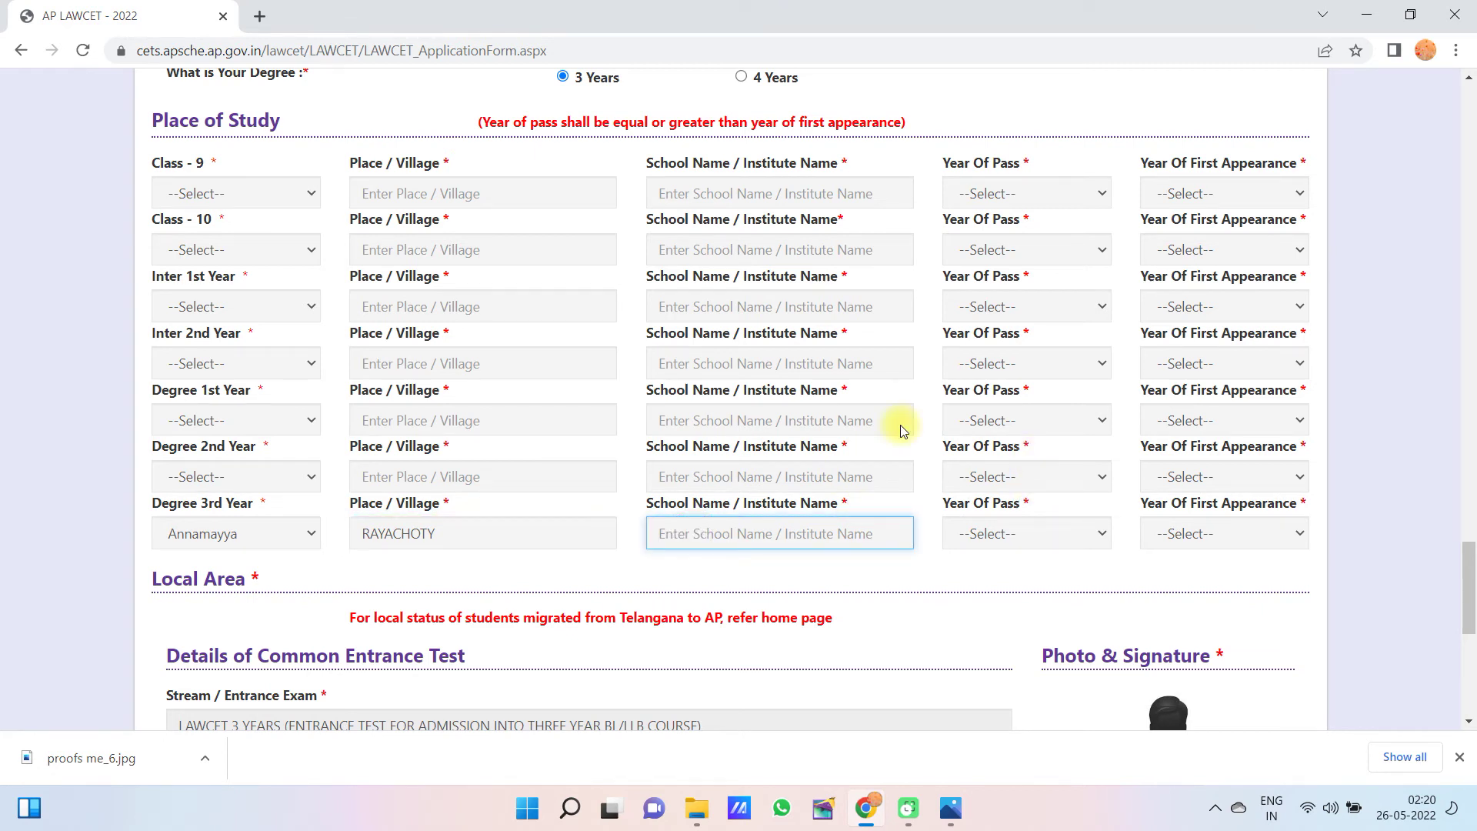
{"action": "double_click", "coordinate": [465, 534]}
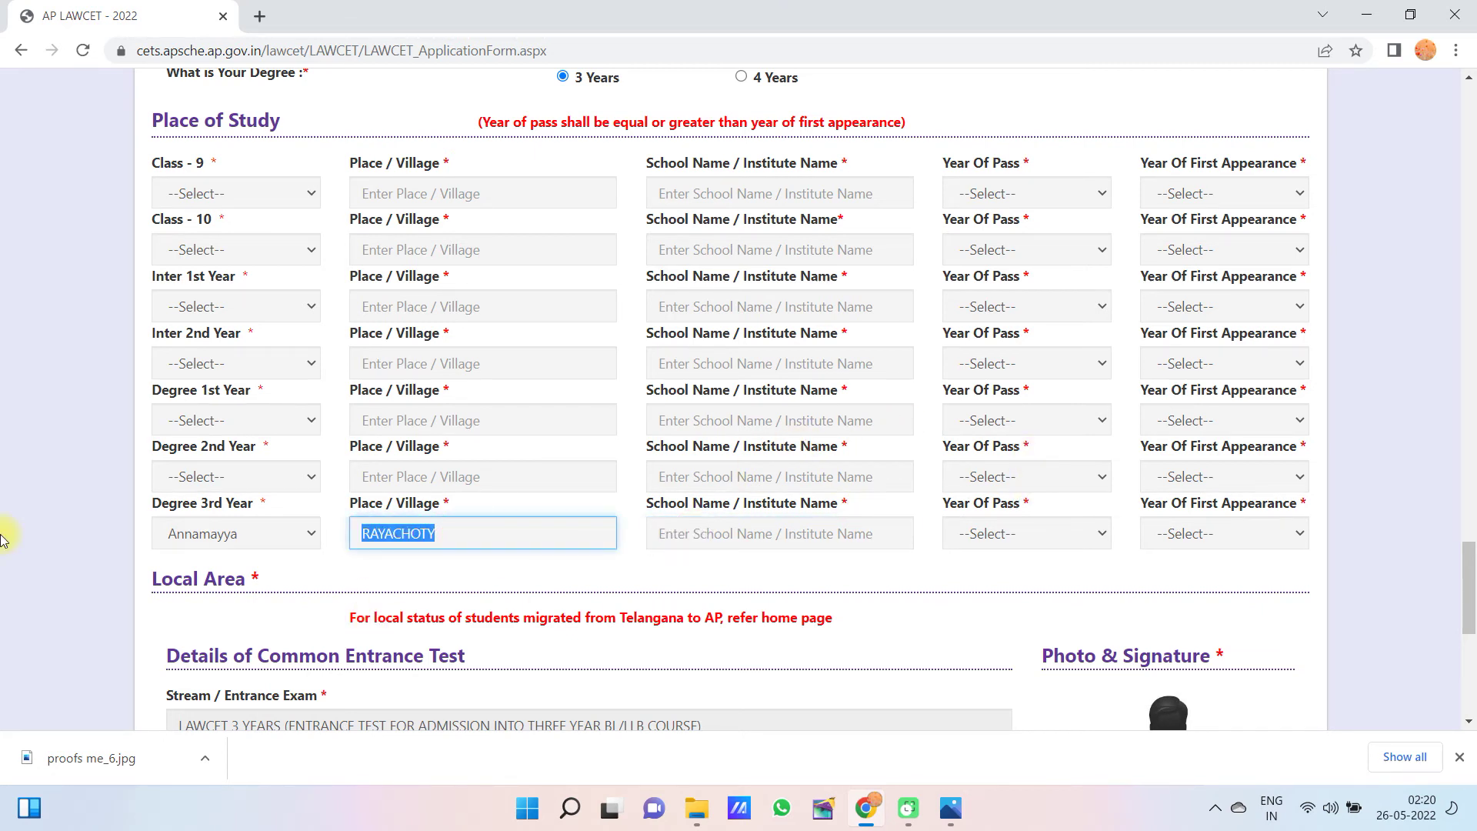
{"action": "left_click", "coordinate": [207, 535]}
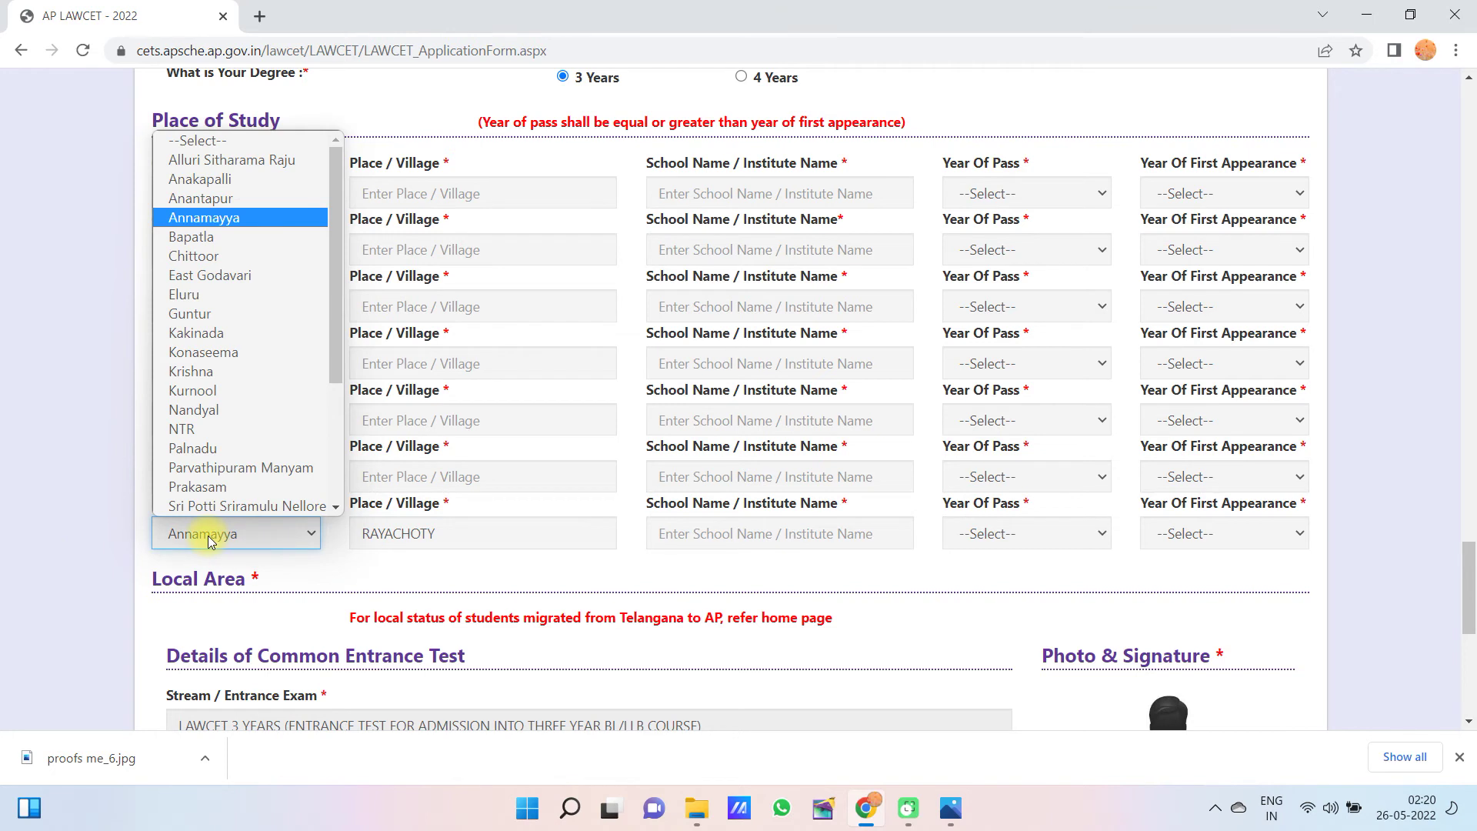
{"action": "left_click", "coordinate": [230, 255]}
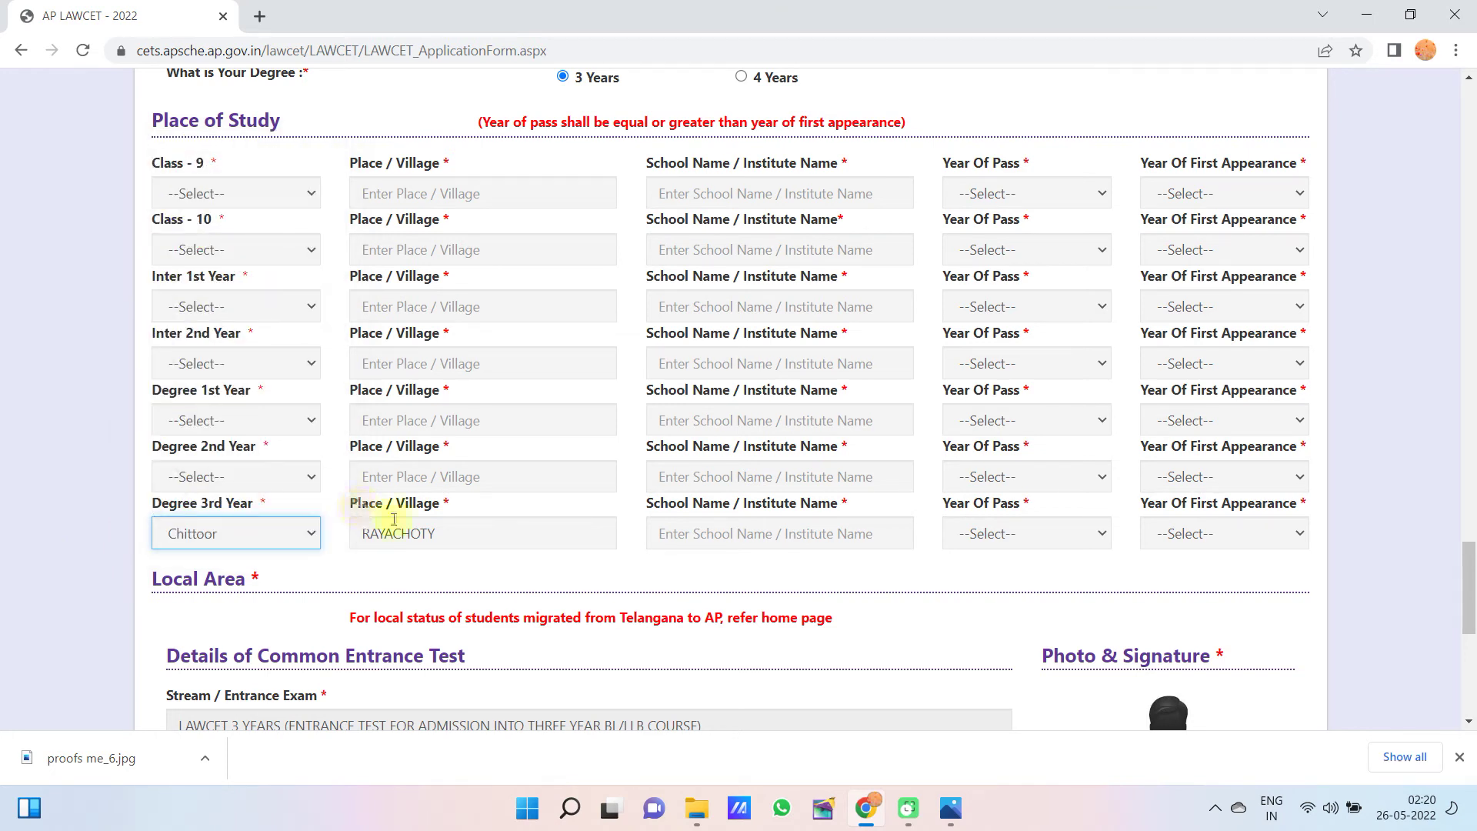
{"action": "double_click", "coordinate": [443, 530]}
{"action": "type", "text": "THAMBEL"}
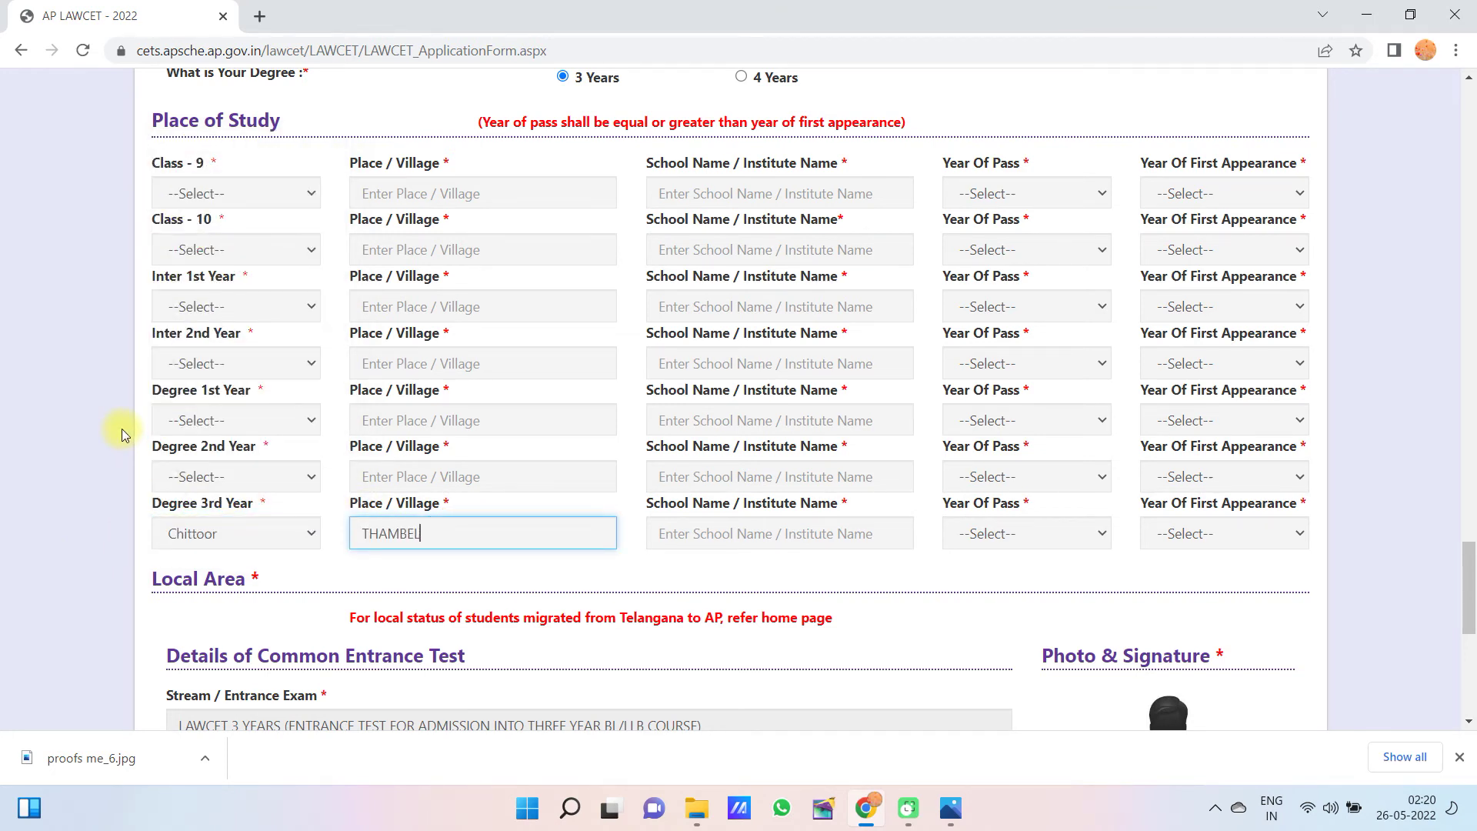
{"action": "type", "text": "LAPALLE"}
{"action": "left_click", "coordinate": [718, 531]}
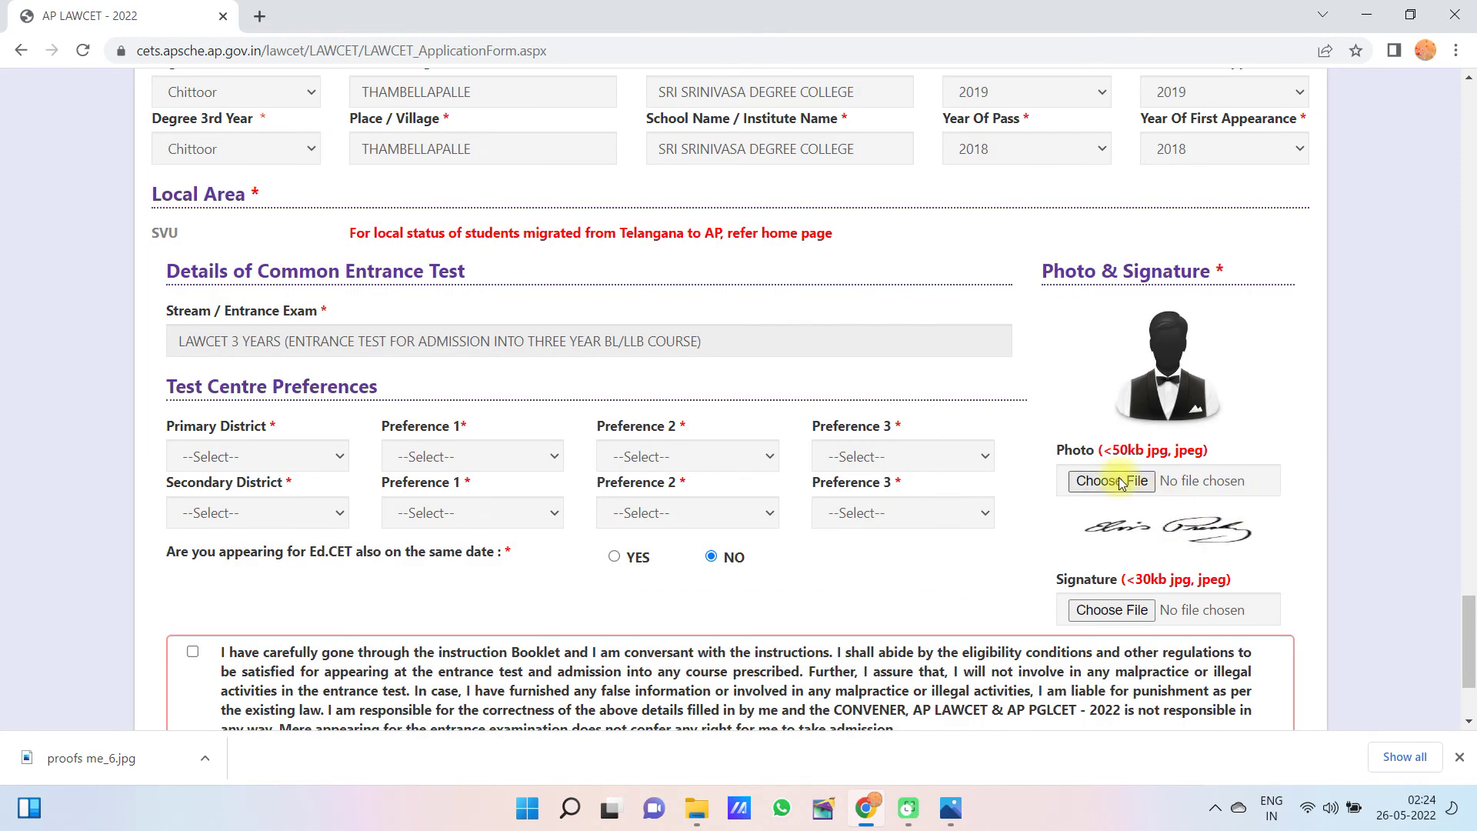
Set the primary test district to ANNAMAYYA with Madanapalle as first-preference centre
{"action": "left_click", "coordinate": [218, 456]}
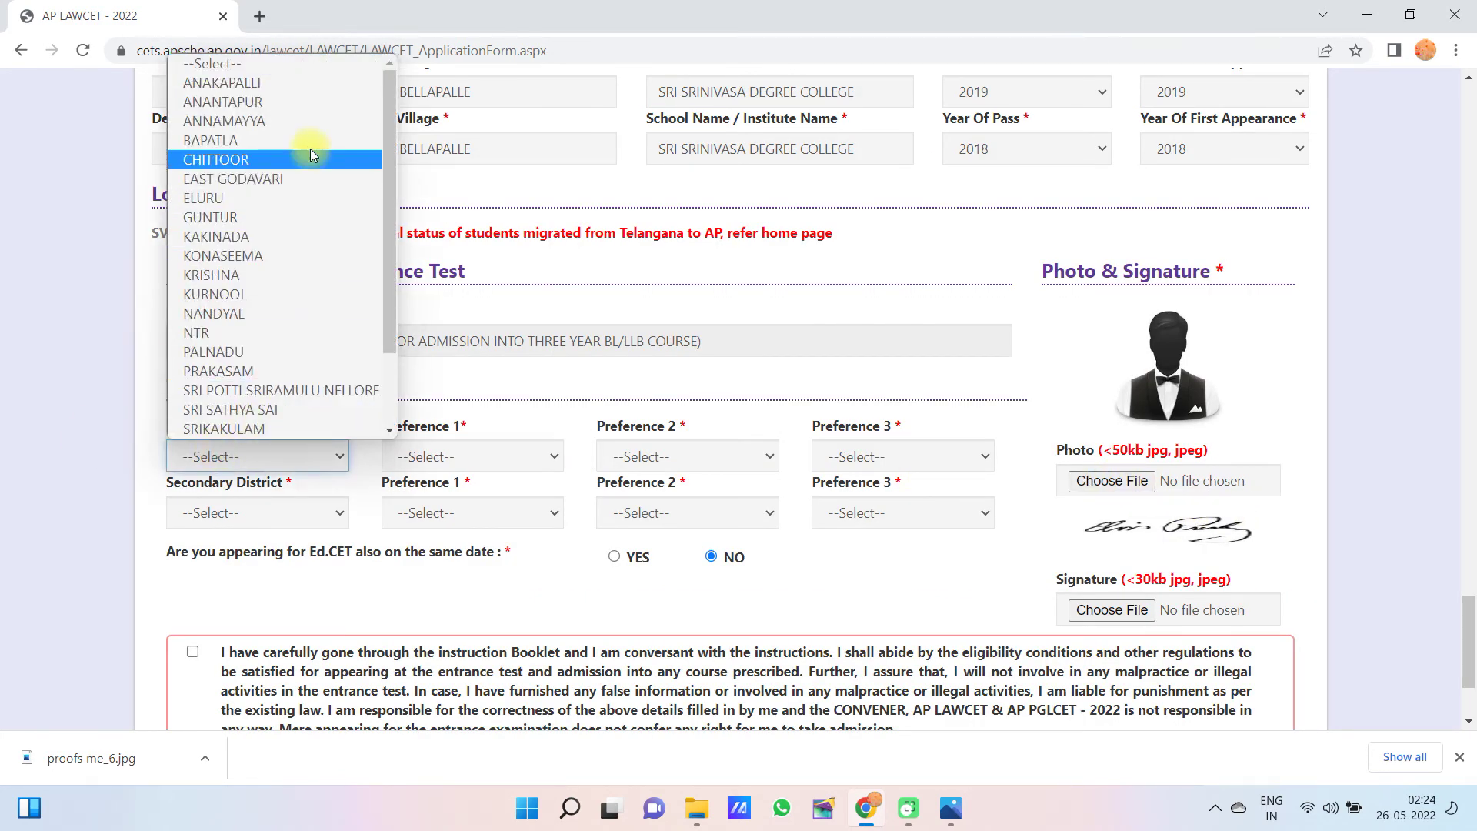
{"action": "left_click", "coordinate": [309, 121]}
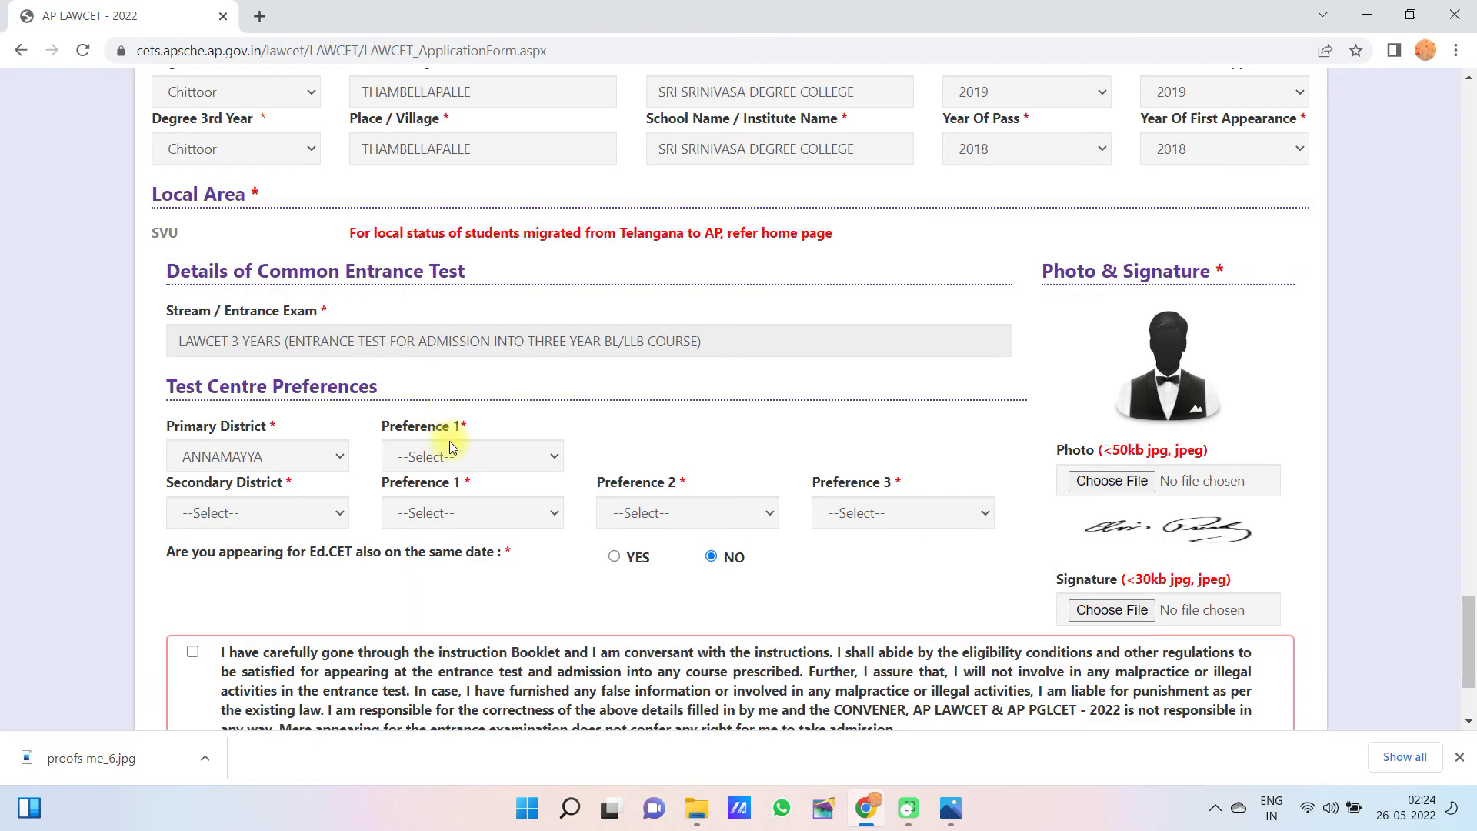
{"action": "left_click", "coordinate": [455, 456]}
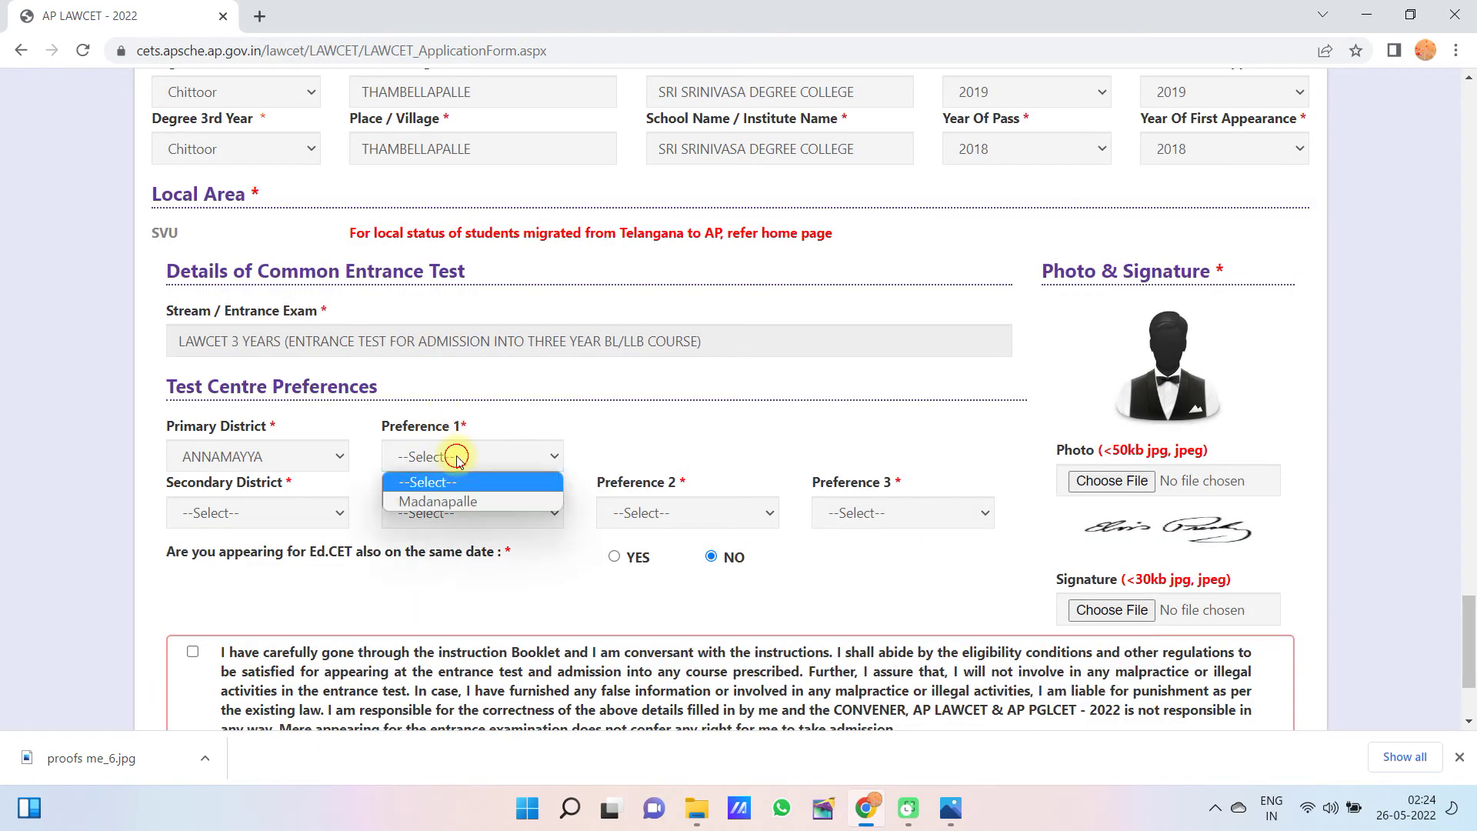
{"action": "left_click", "coordinate": [436, 501]}
Set the secondary district to YSR with Kadapa first and Proddatur second preference
{"action": "left_click", "coordinate": [201, 512]}
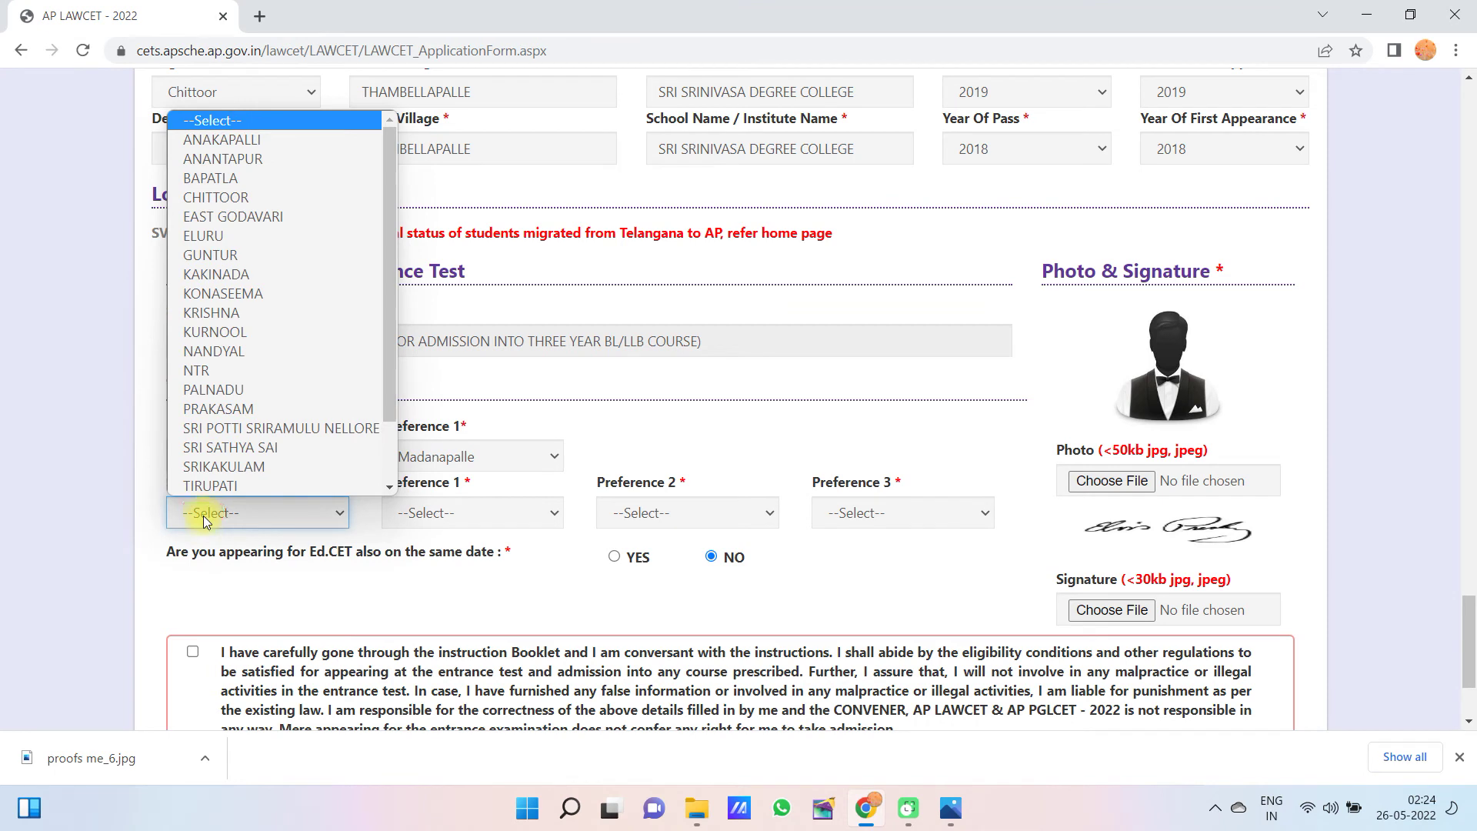
{"action": "scroll", "coordinate": [219, 485], "scroll_direction": "down", "scroll_amount": 1}
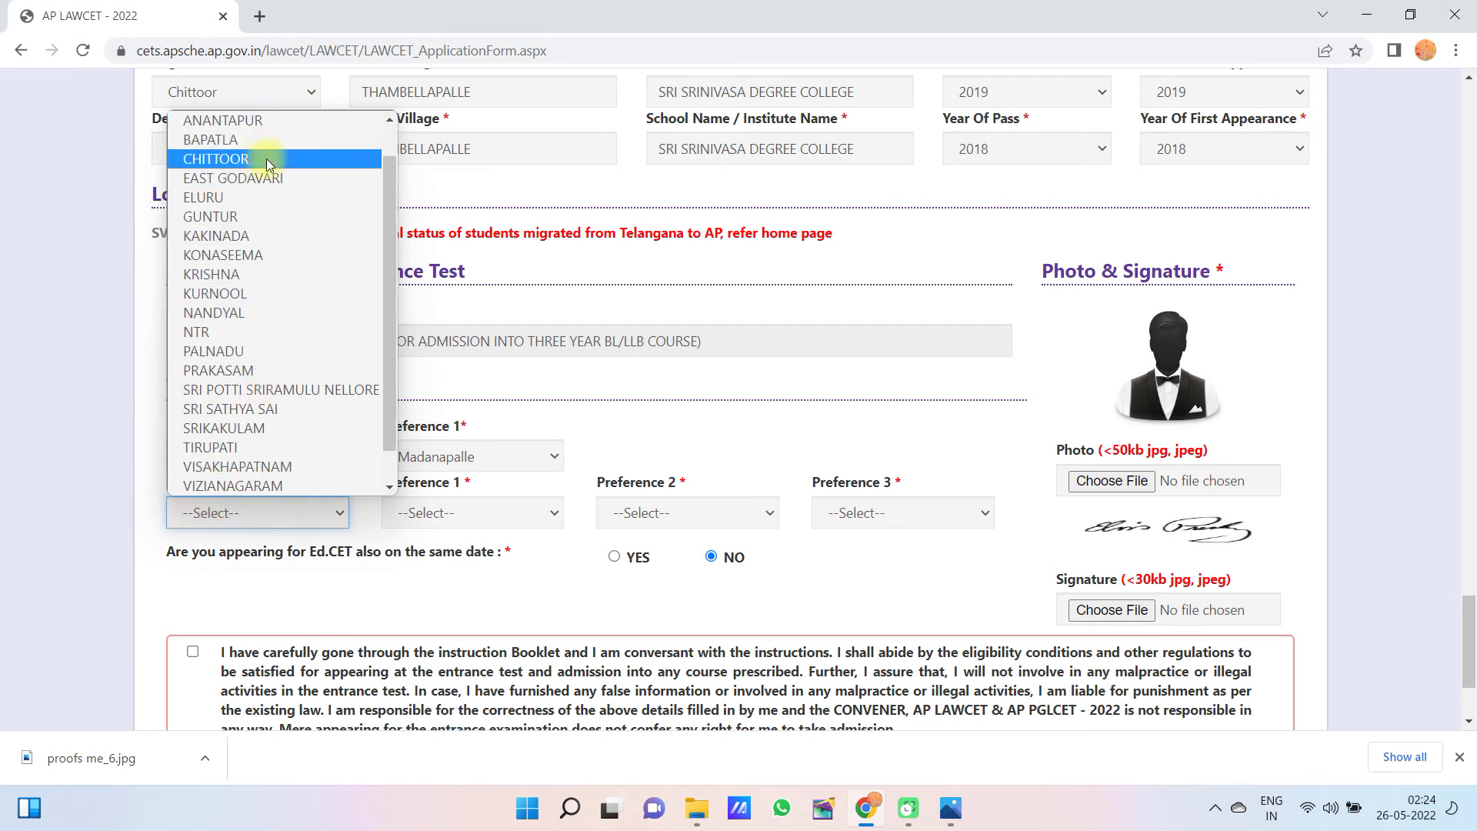
{"action": "scroll", "coordinate": [269, 260], "scroll_direction": "down", "scroll_amount": 1}
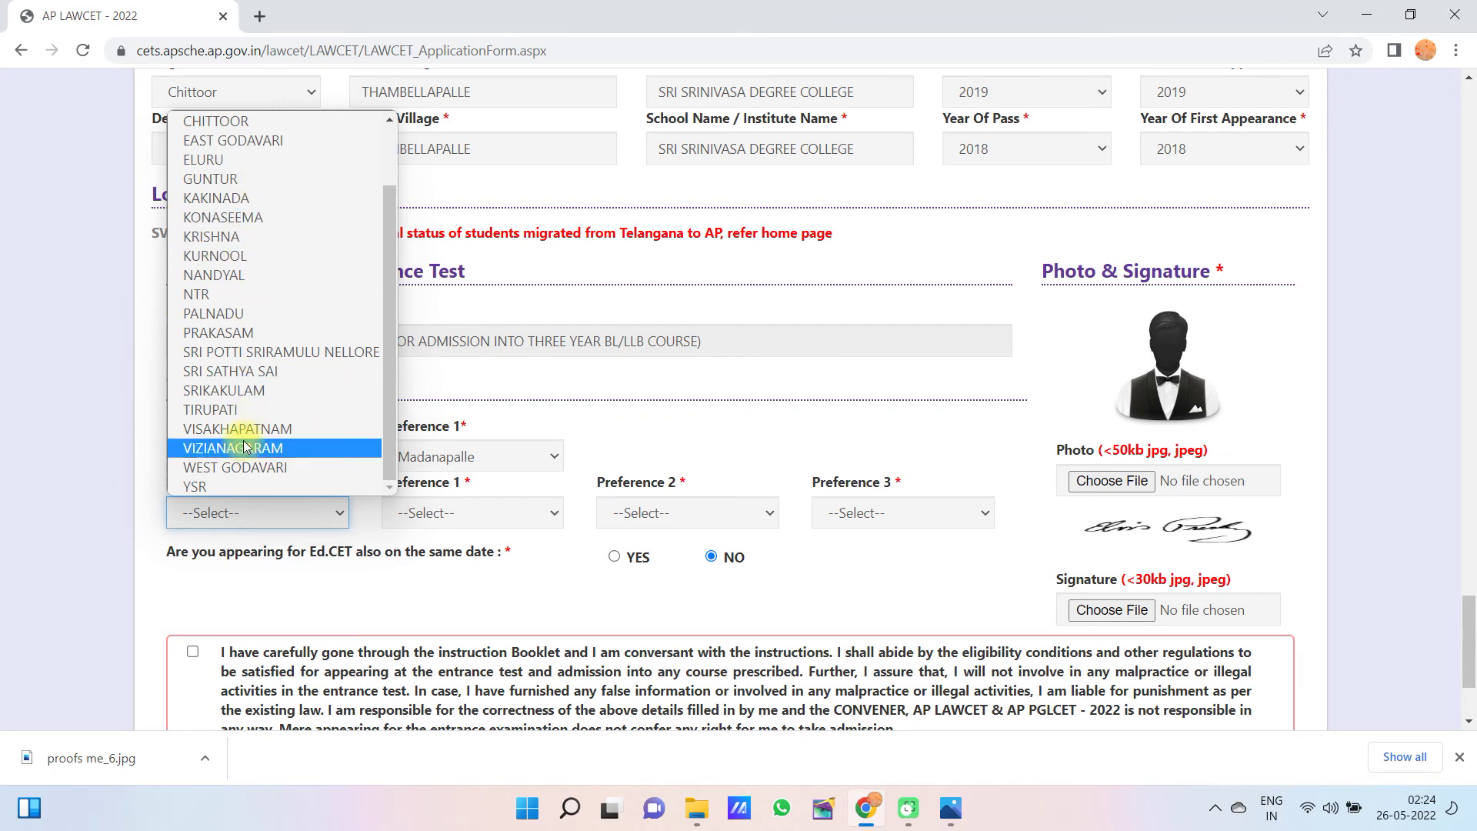
{"action": "left_click", "coordinate": [238, 488]}
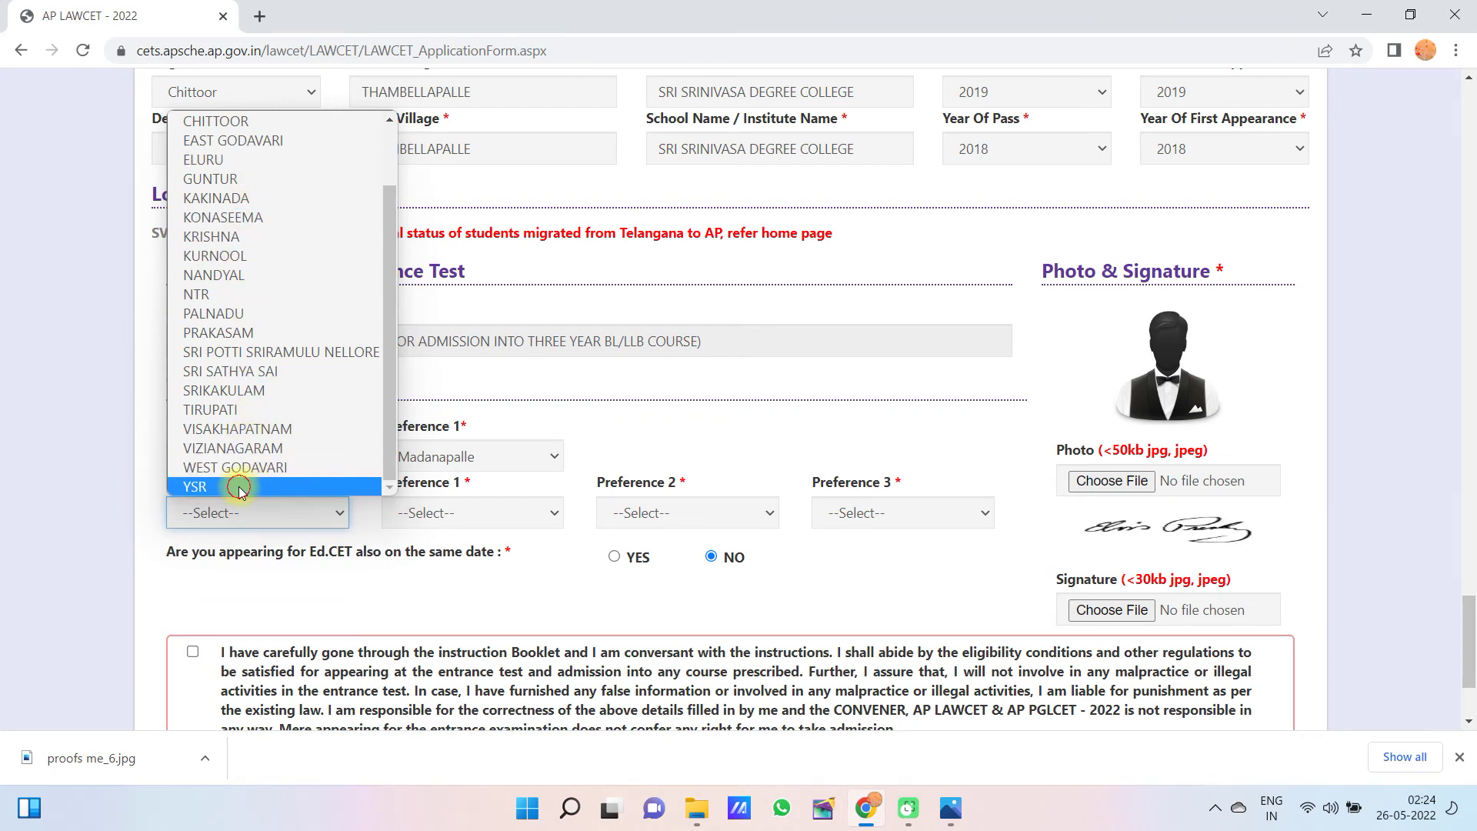
{"action": "left_click", "coordinate": [478, 511]}
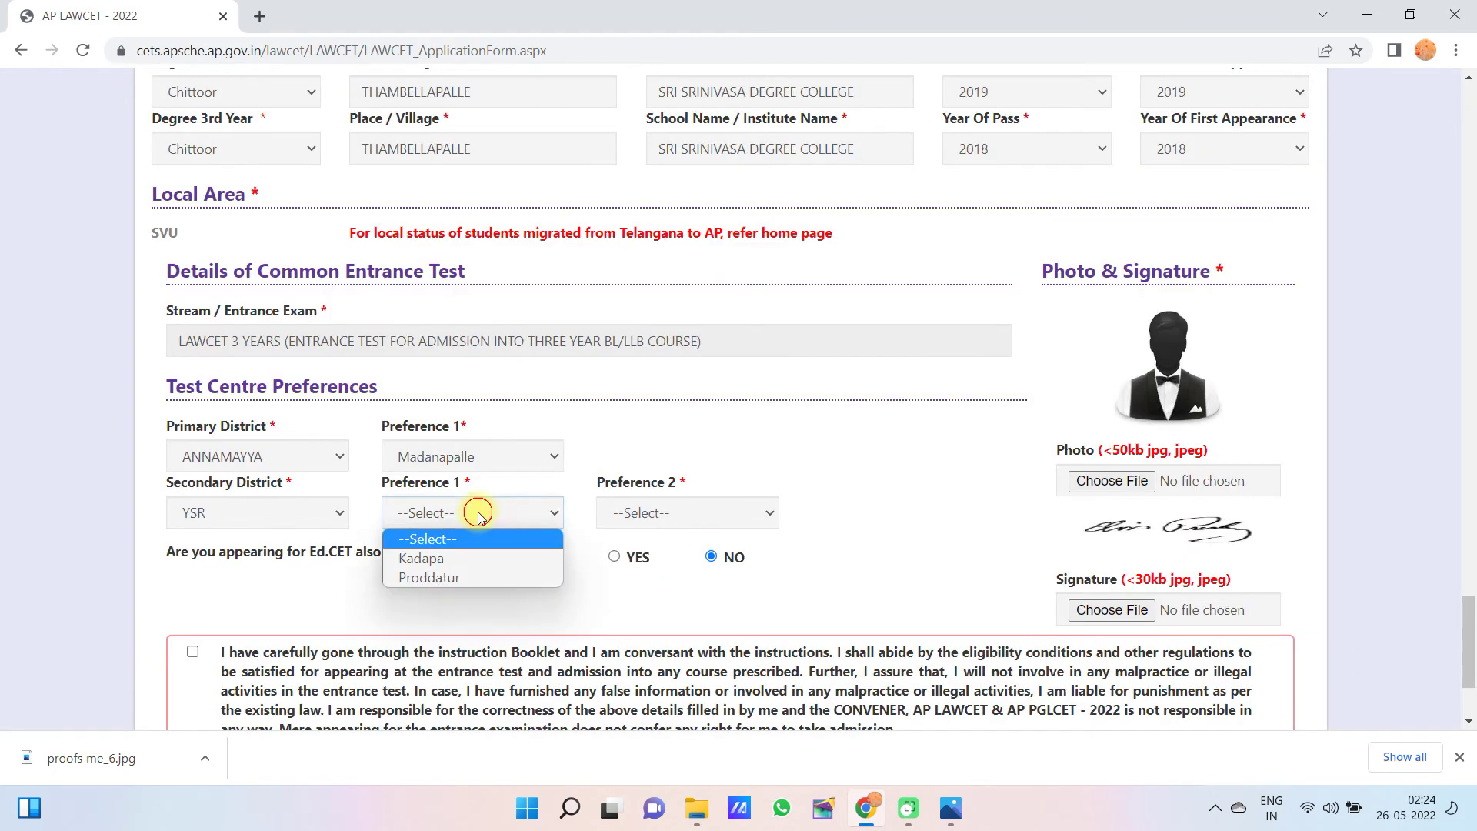
{"action": "left_click", "coordinate": [464, 564]}
{"action": "left_click", "coordinate": [663, 512]}
{"action": "left_click", "coordinate": [661, 555]}
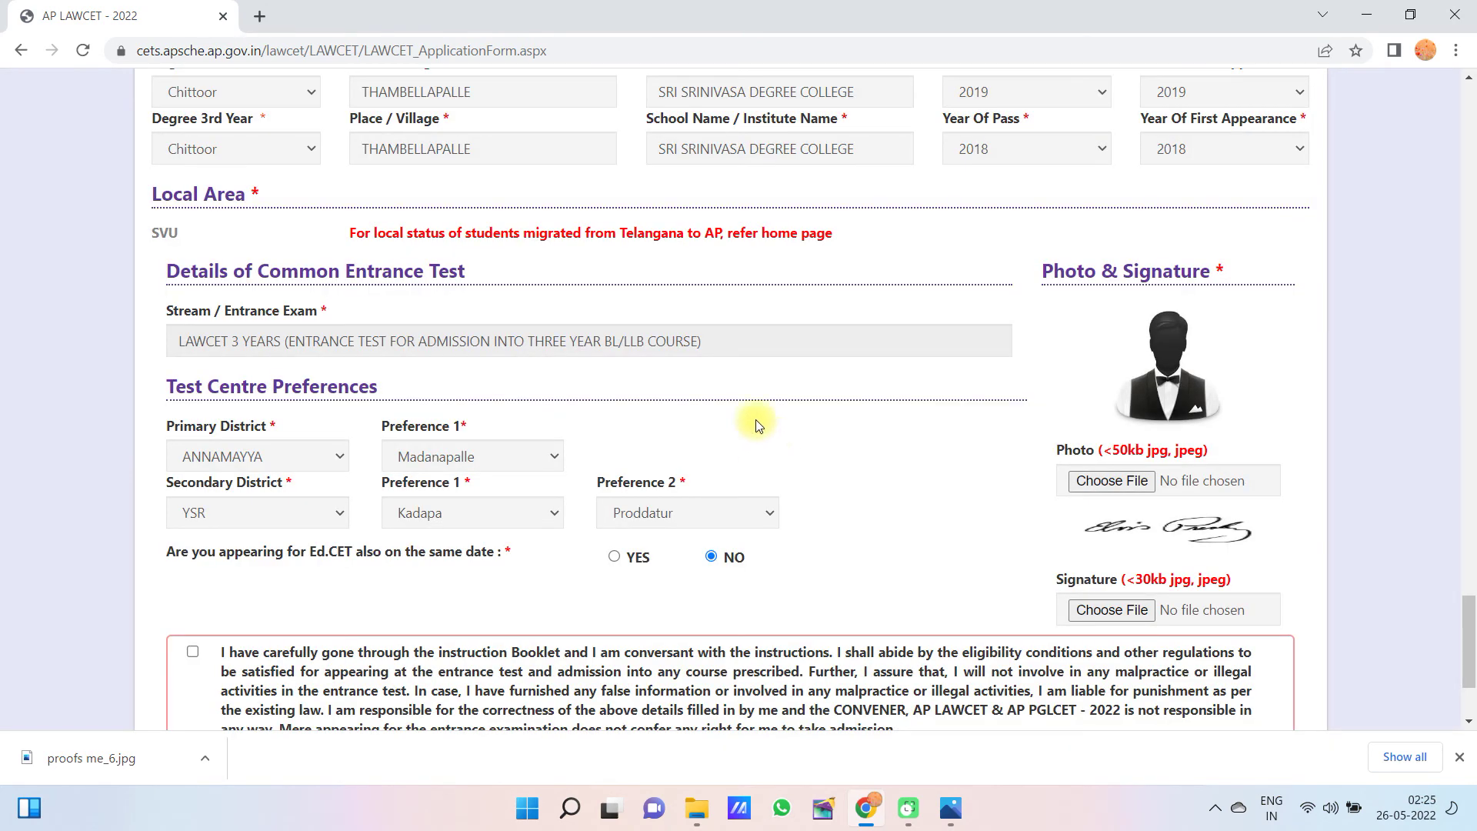
Change the primary district to YSR with Kadapa, and the secondary district to ANNAMAYYA
{"action": "left_click", "coordinate": [249, 455]}
{"action": "scroll", "coordinate": [261, 346], "scroll_direction": "down", "scroll_amount": 3}
{"action": "left_click", "coordinate": [253, 428]}
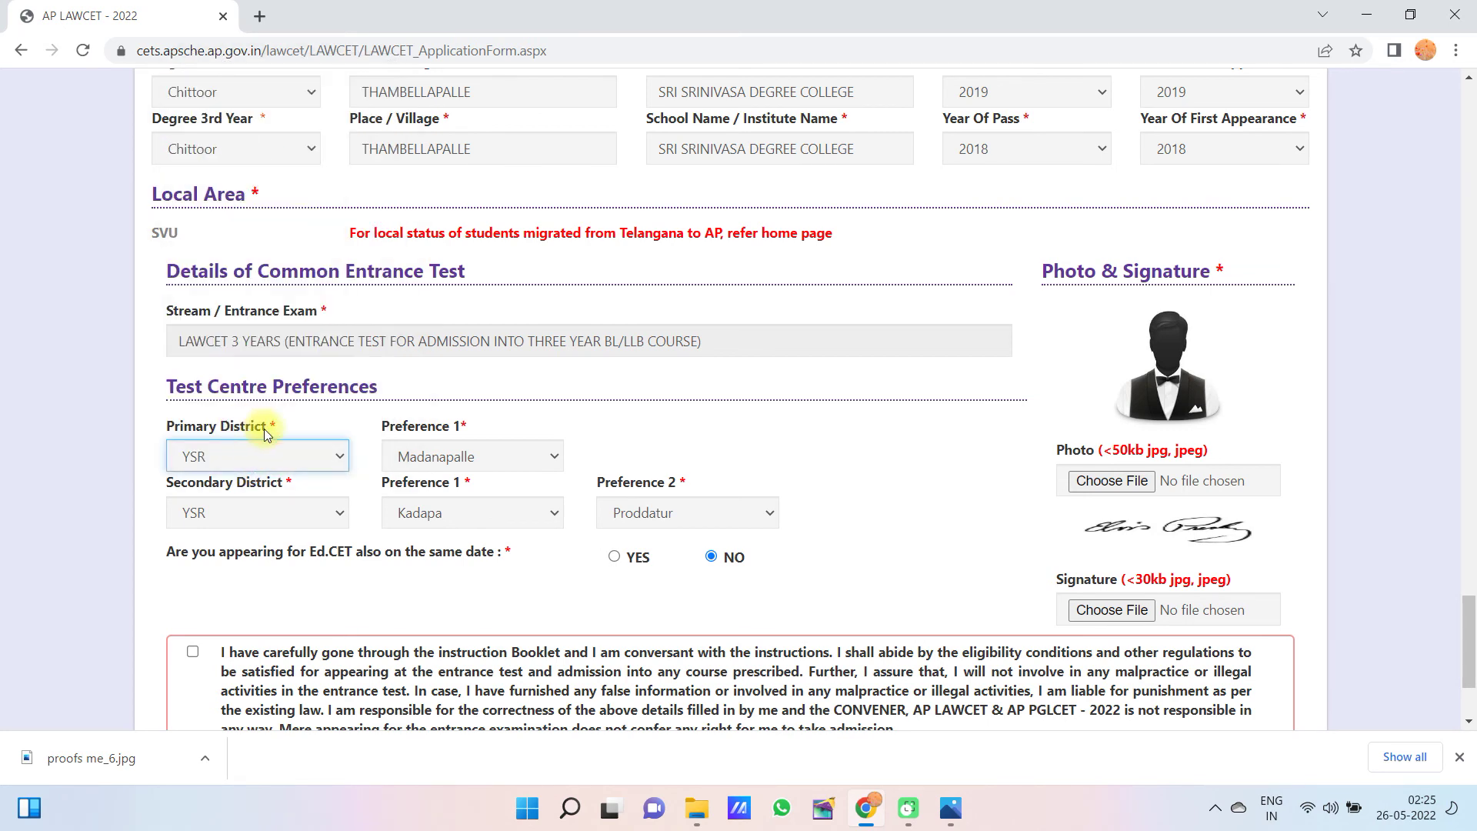
{"action": "left_click", "coordinate": [462, 457]}
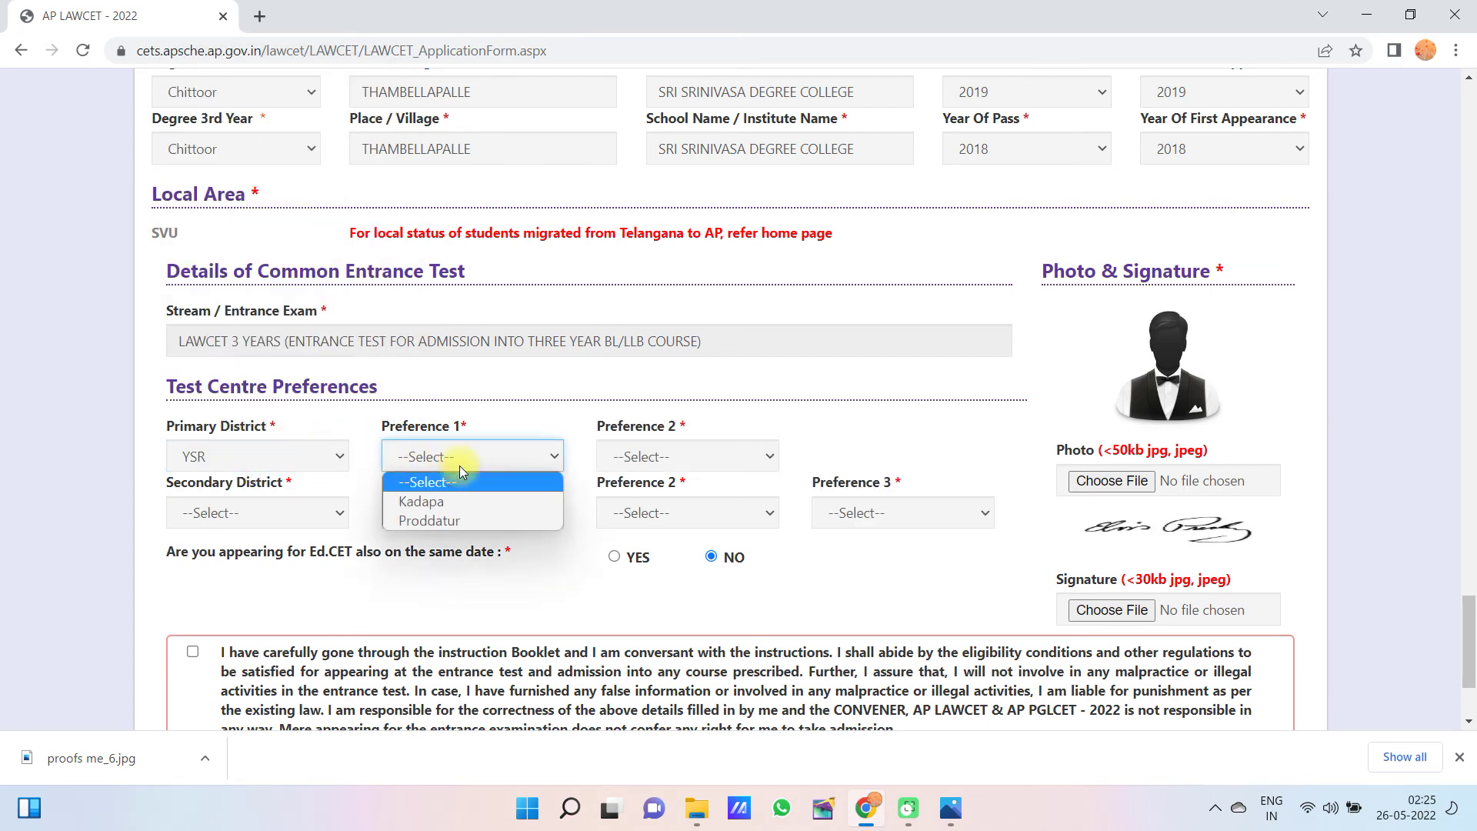
{"action": "left_click", "coordinate": [436, 513]}
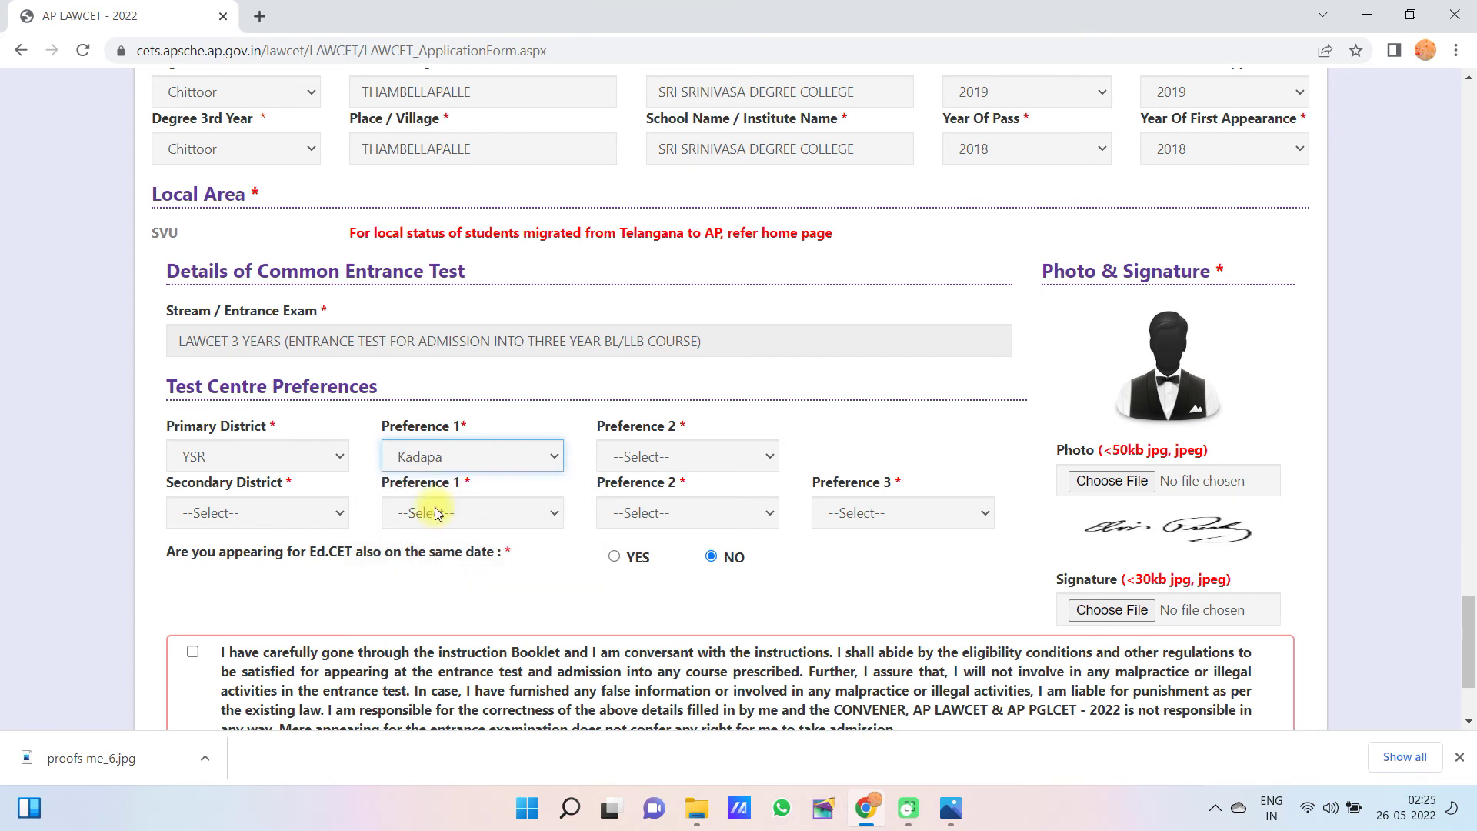
{"action": "left_click", "coordinate": [214, 530]}
{"action": "left_click", "coordinate": [264, 180]}
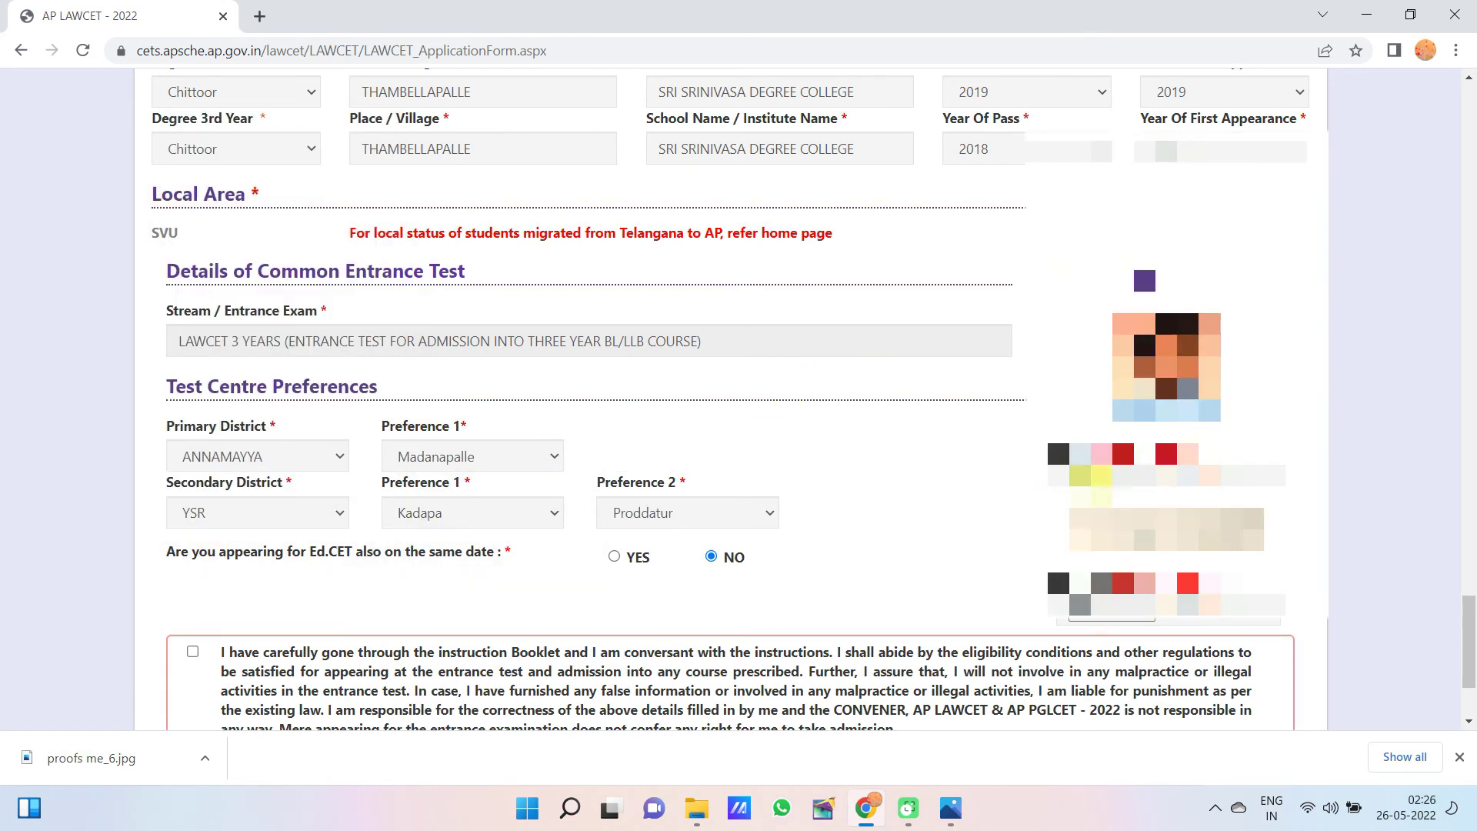
Tick the declaration checkbox and submit the application form to its preview page
{"action": "scroll", "coordinate": [264, 180], "scroll_direction": "down", "scroll_amount": 3}
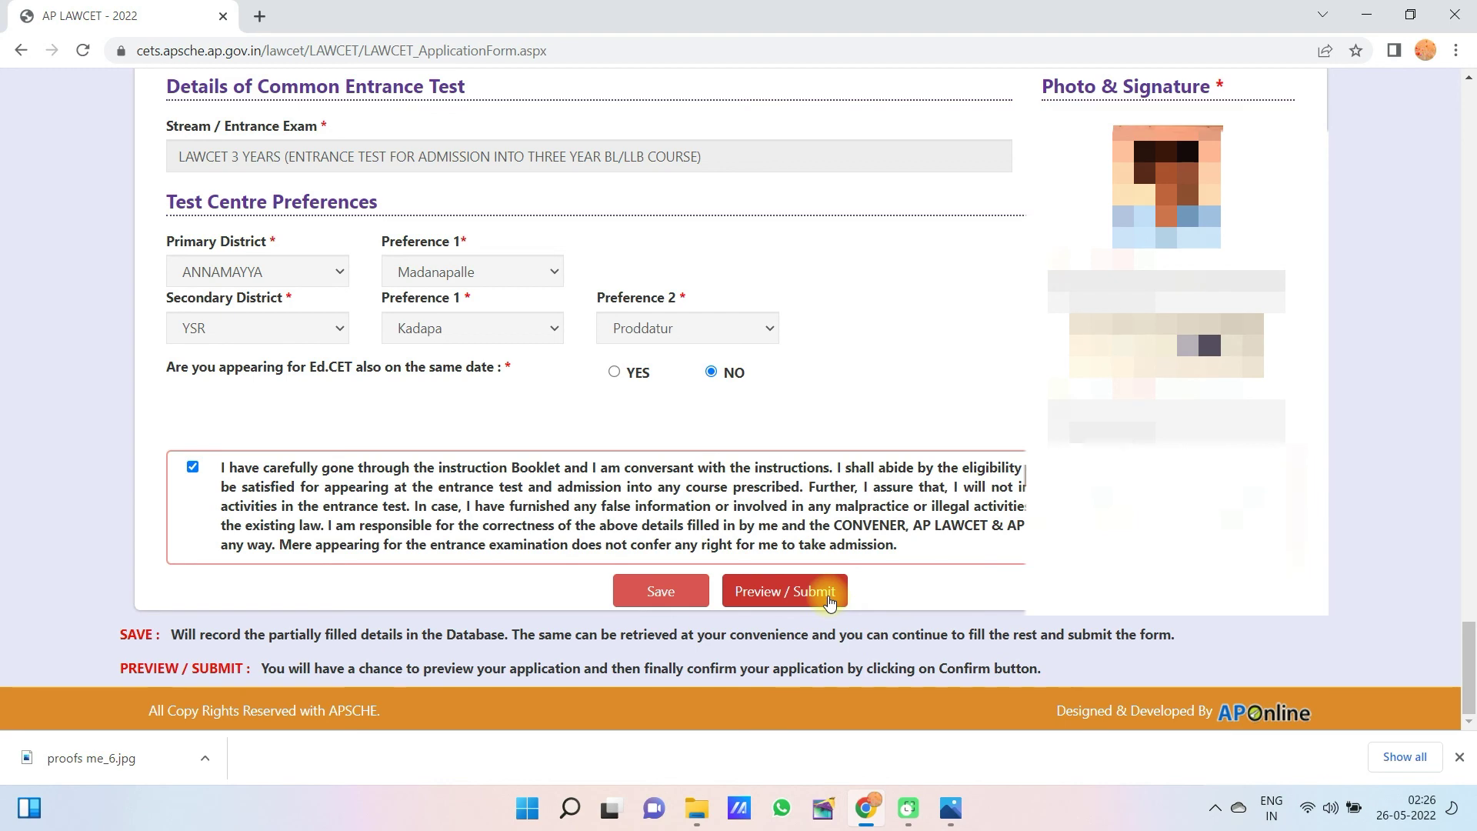
{"action": "left_click", "coordinate": [829, 602]}
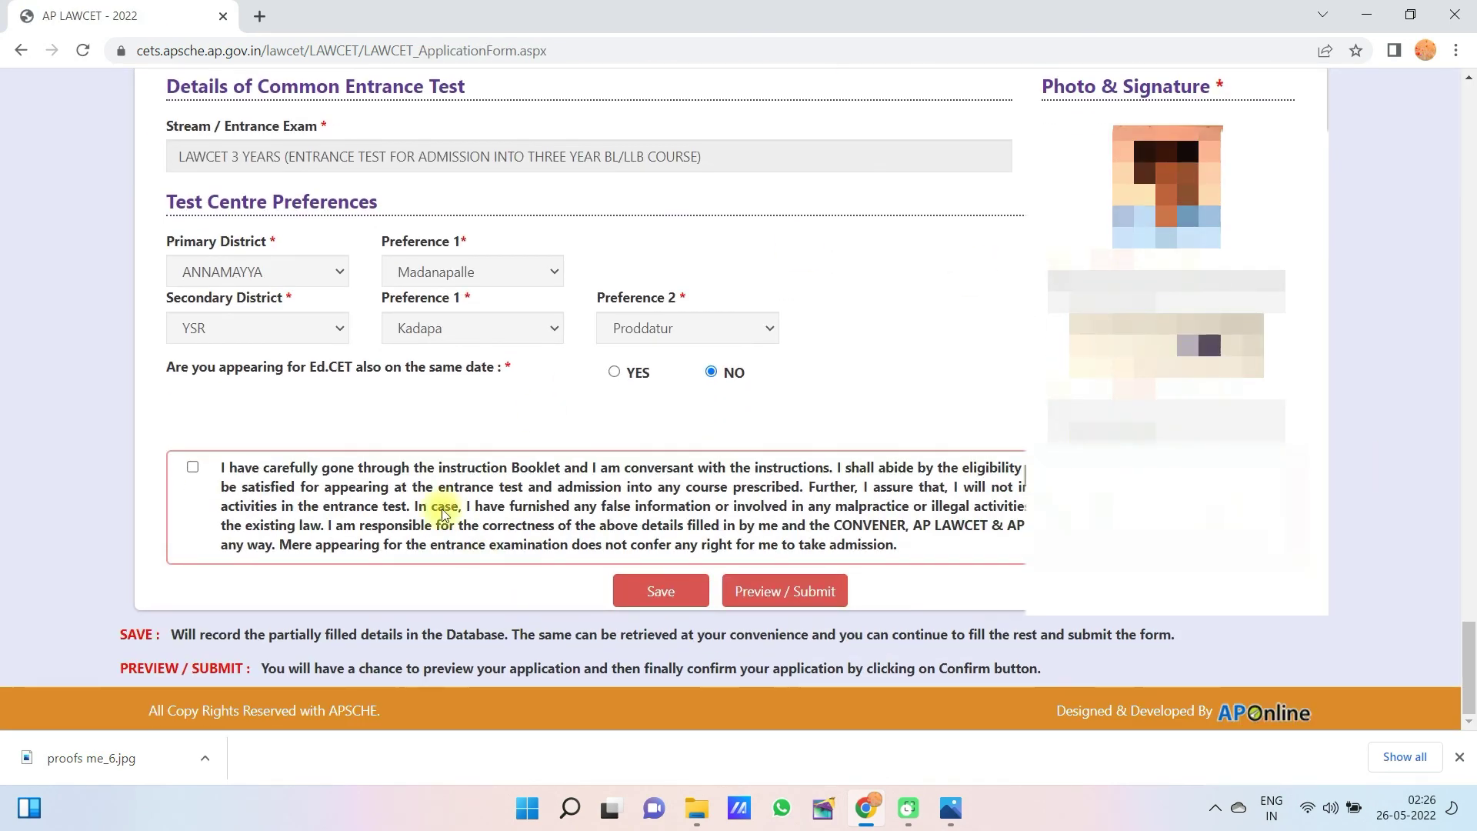
{"action": "left_click", "coordinate": [193, 467]}
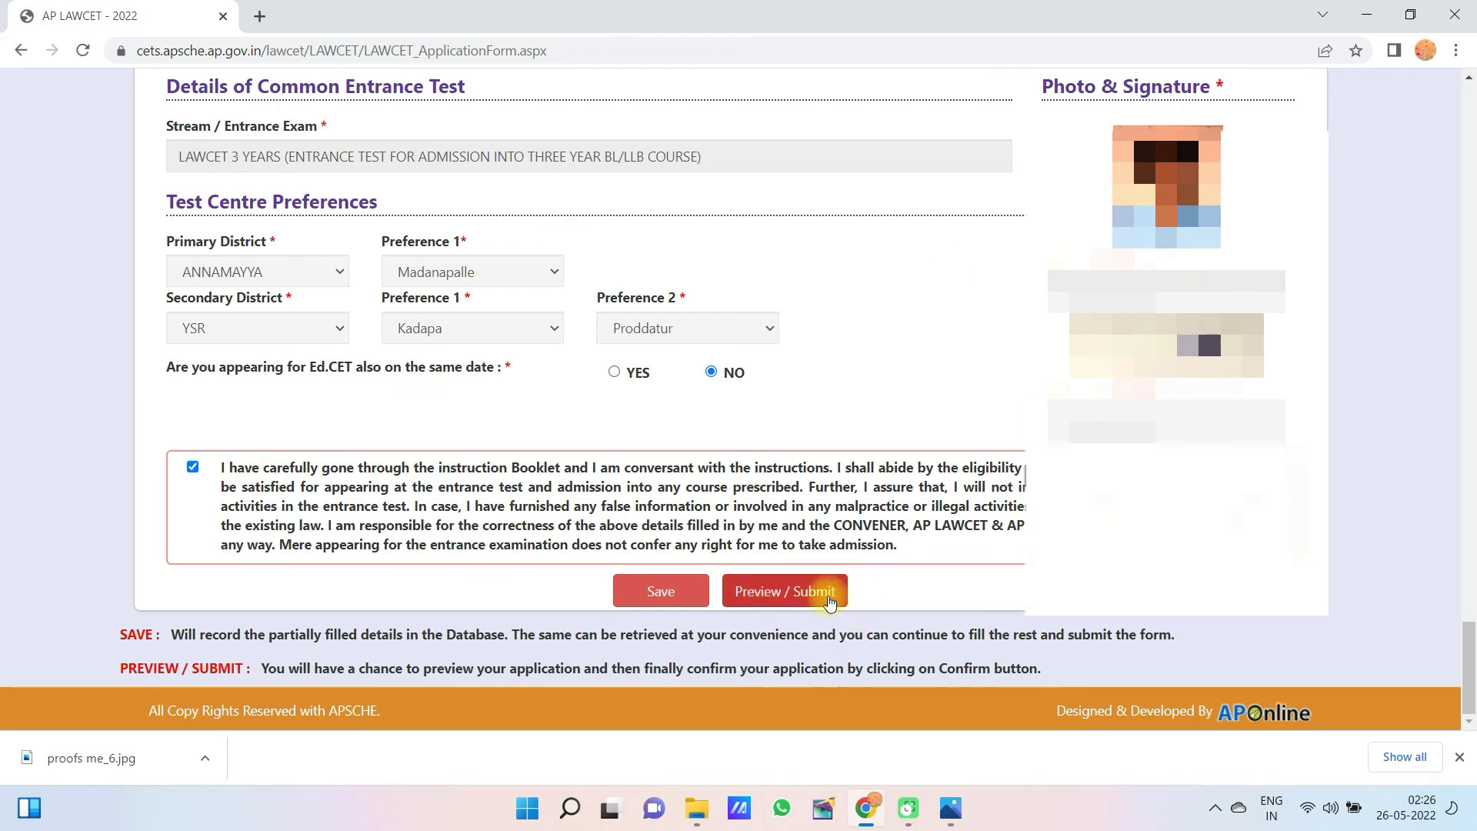
{"action": "left_click", "coordinate": [829, 600]}
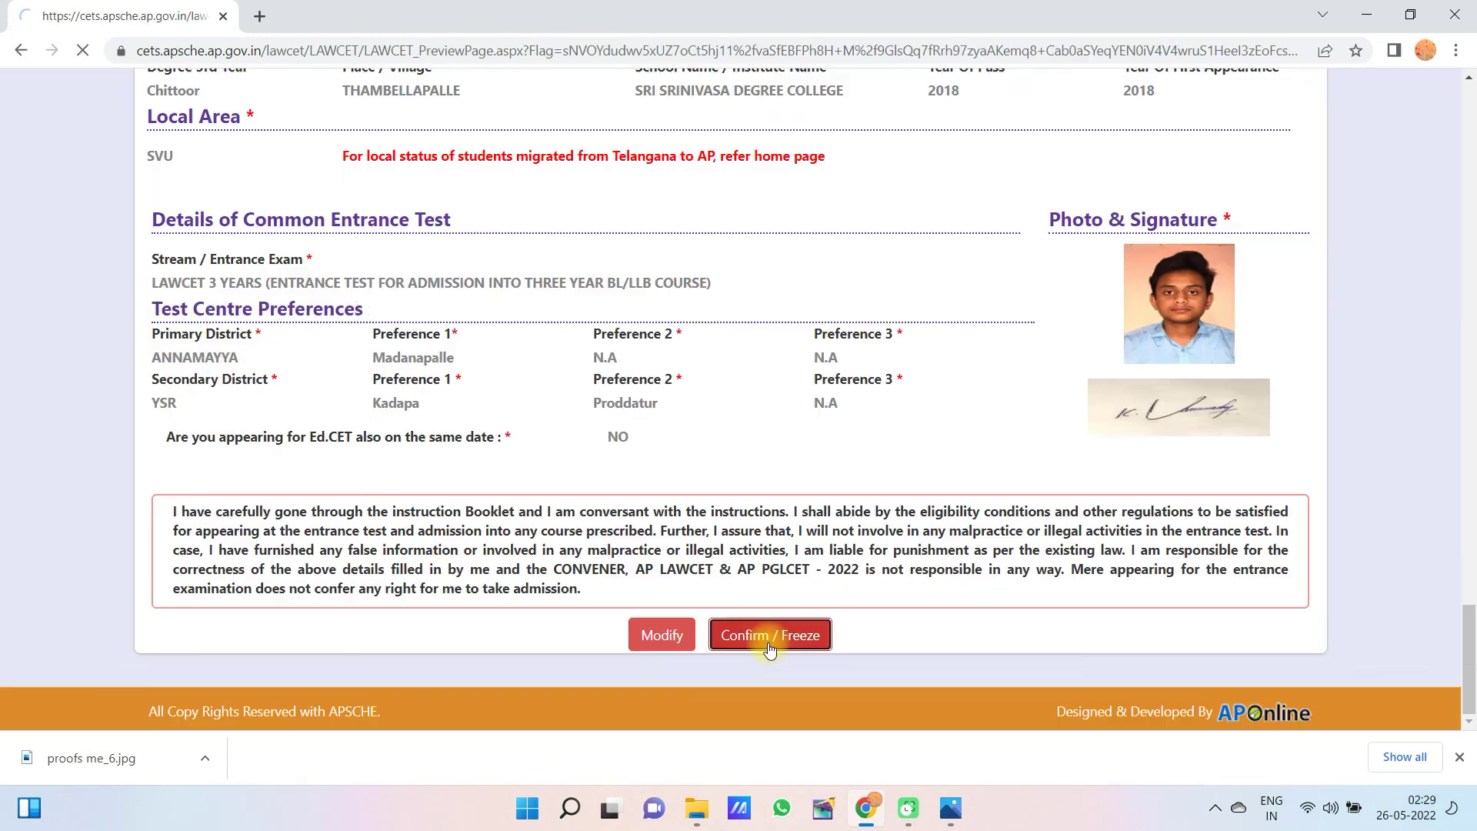